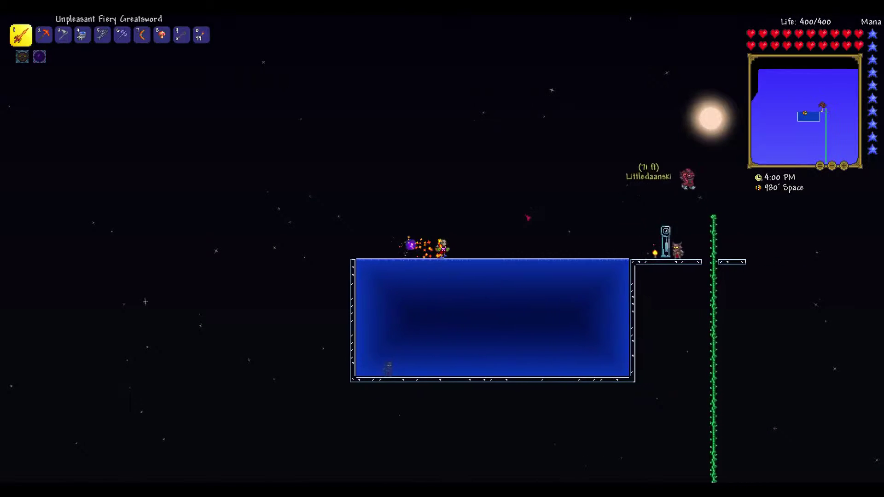
Step: Lift off the sky pool on rocket boots, mount the white bunny and bring up the inventory
{"action": "key", "text": "space"}
{"action": "key", "text": "space"}
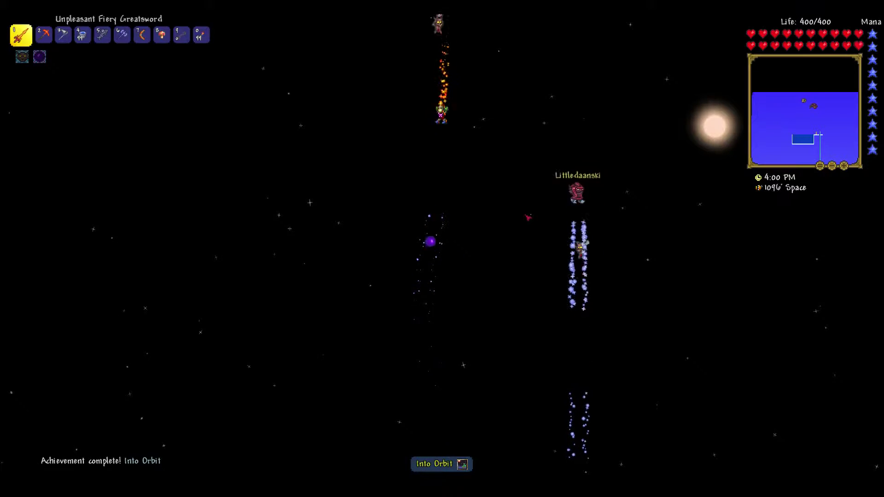
{"action": "key", "text": "r"}
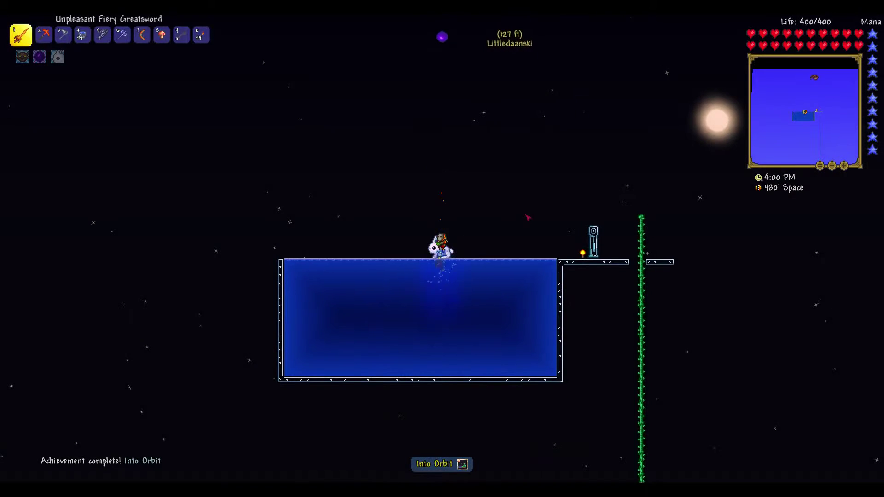
{"action": "key", "text": "a"}
{"action": "key", "text": "space"}
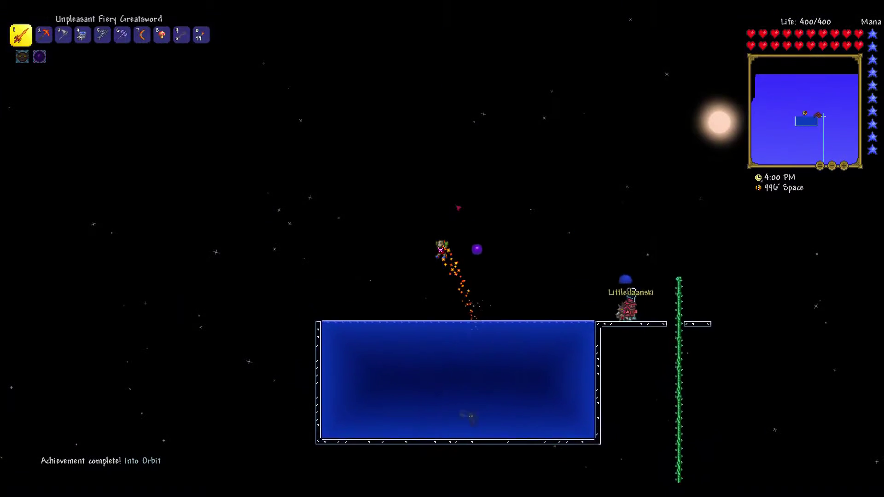
{"action": "key", "text": "Escape"}
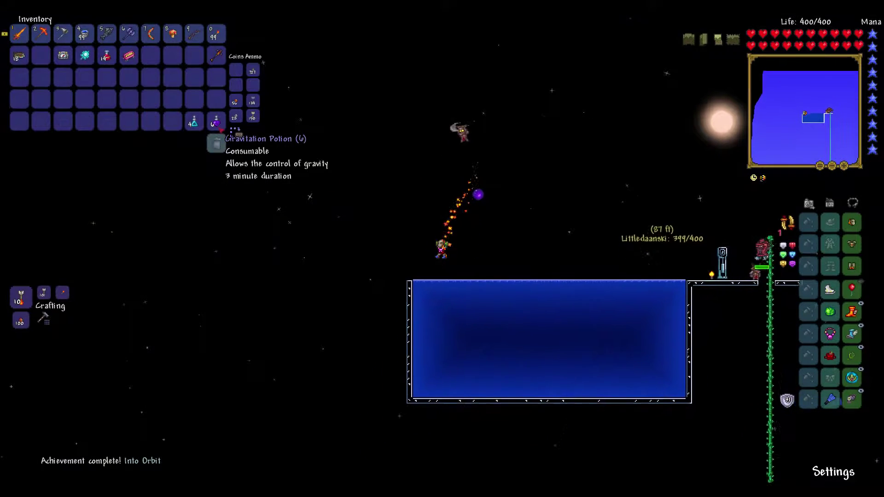
Step: Hover and walk along the pool top while the Gravitation Potion is drunk, then close the inventory
{"action": "key", "text": "a"}
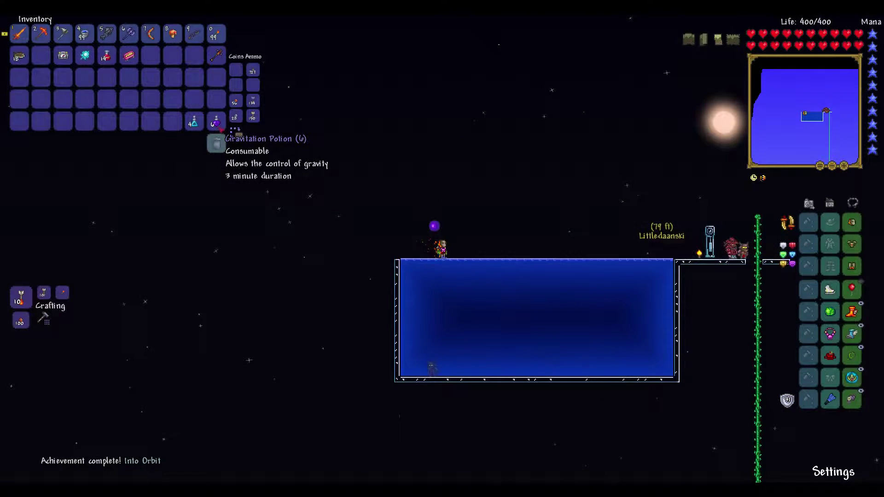
{"action": "key", "text": "d"}
{"action": "key", "text": "space"}
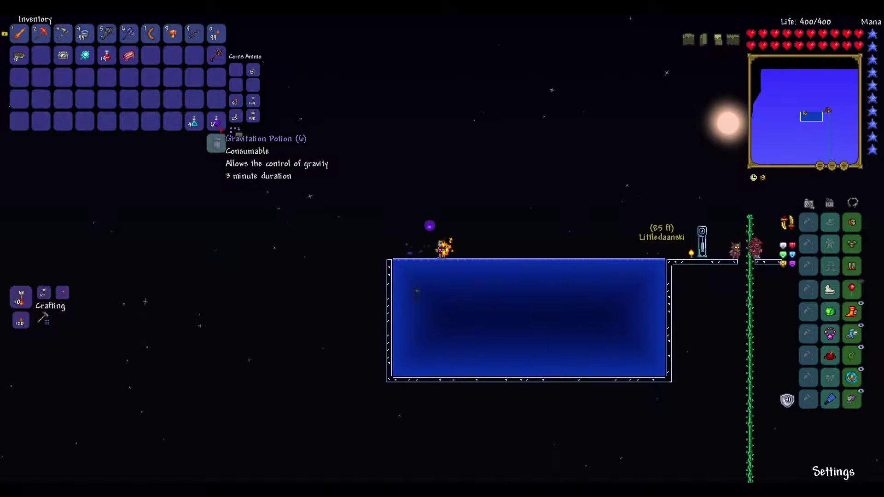
{"action": "key", "text": "space"}
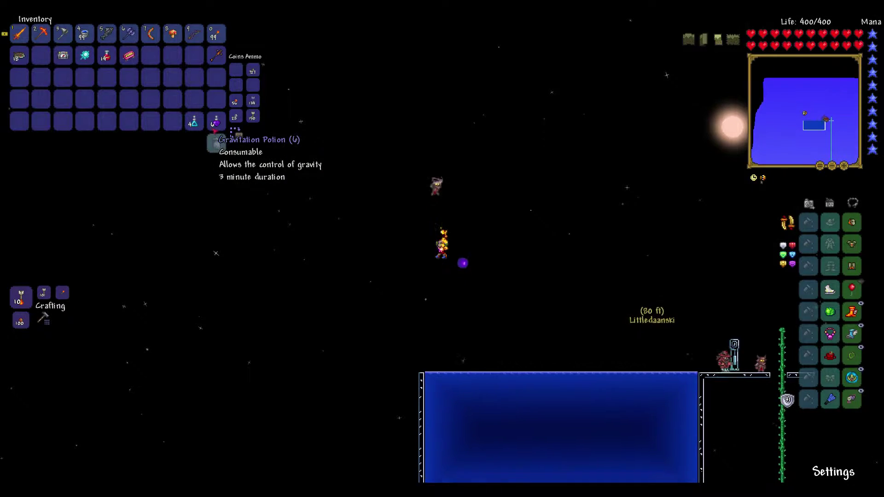
{"action": "key", "text": "a"}
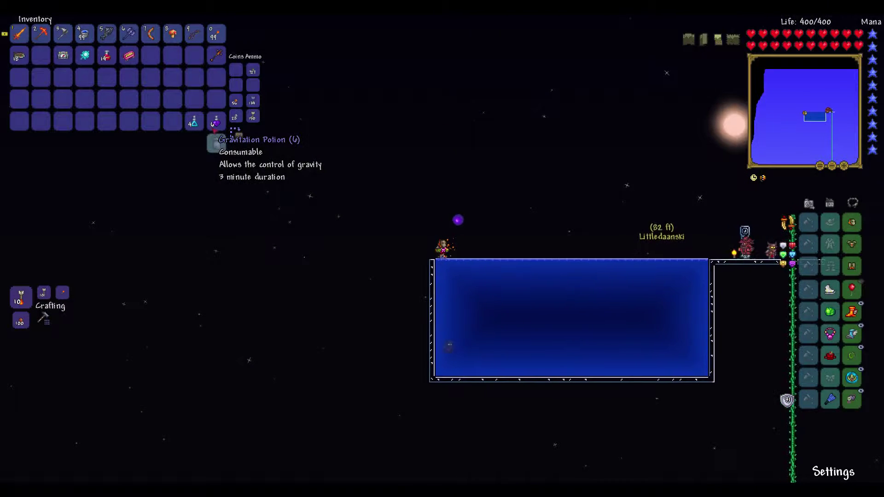
{"action": "key", "text": "a"}
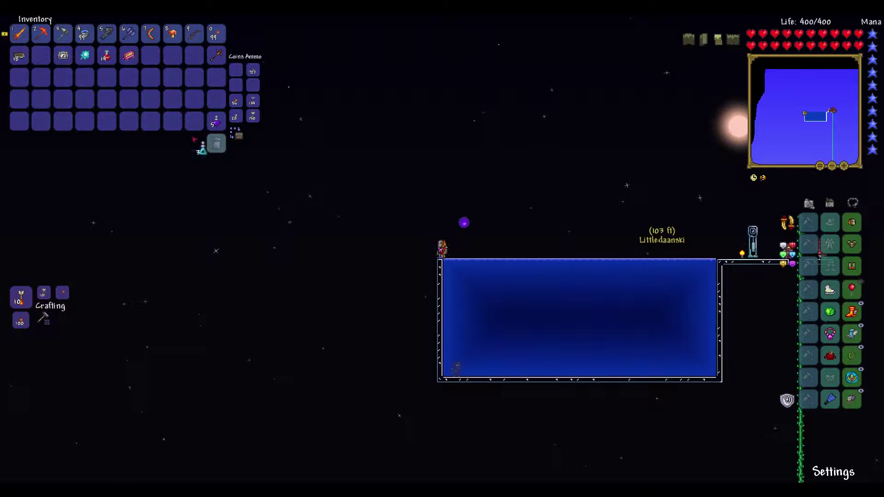
{"action": "key", "text": "Escape"}
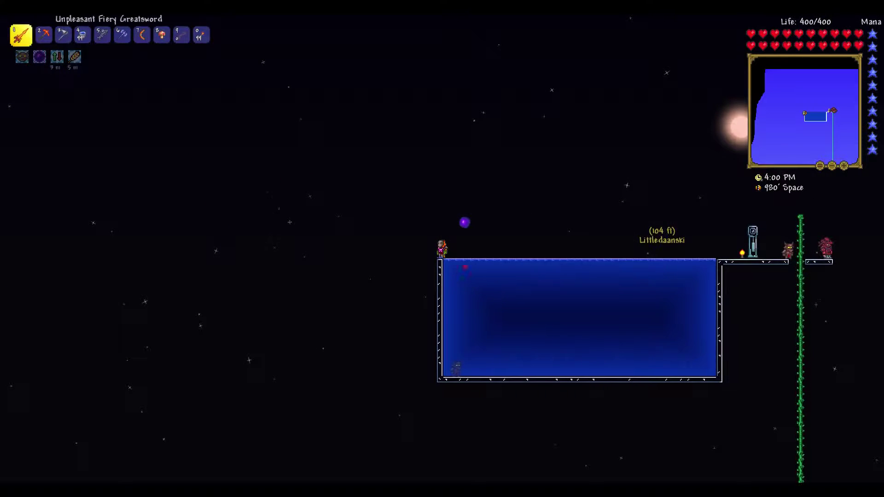
Step: Fly left and upward away from the pool into open sky with gravity control active
{"action": "key", "text": "a"}
{"action": "key", "text": "a"}
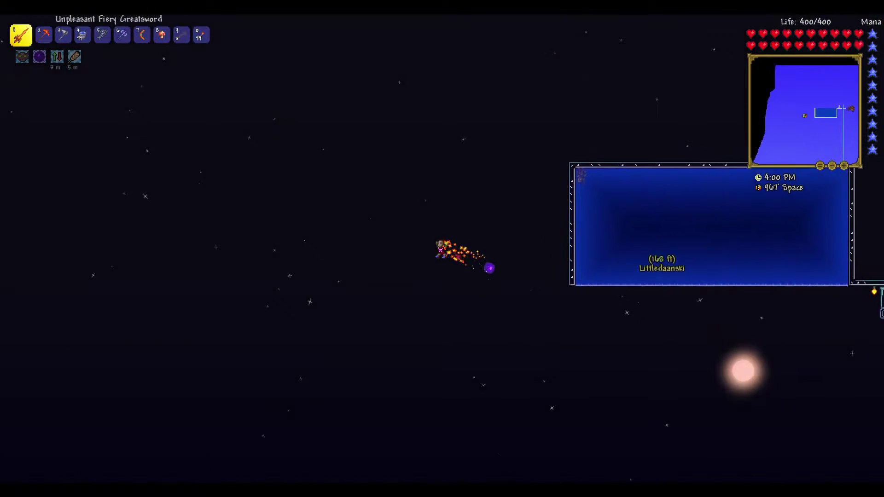
{"action": "key", "text": "space"}
{"action": "key", "text": "Escape"}
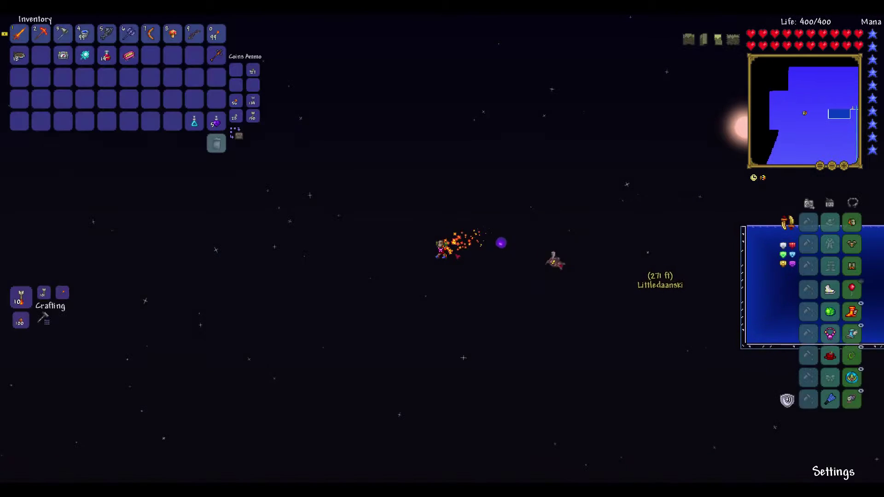
{"action": "key", "text": "Escape"}
{"action": "key", "text": "a"}
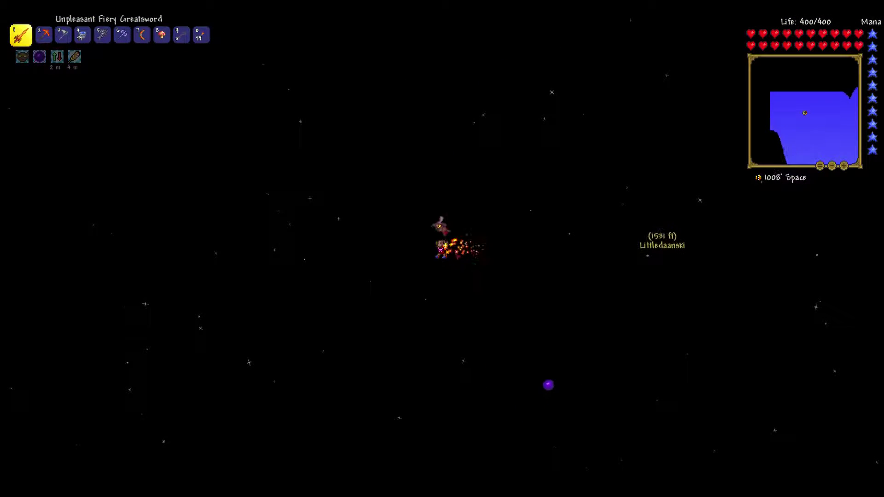
Step: Descend toward the islands, switch the hotbar to the Hurtful Flamarang and flip gravity to fall upward
{"action": "key", "text": "s"}
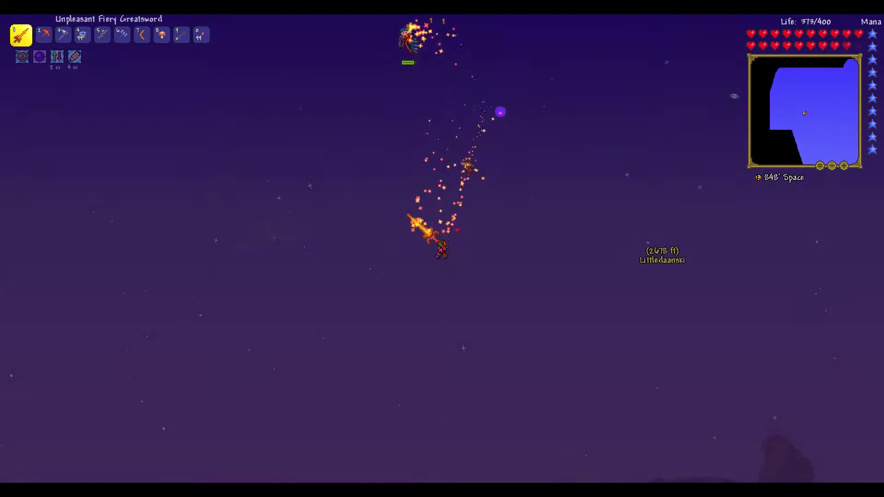
{"action": "key", "text": "4"}
{"action": "key", "text": "6"}
{"action": "key", "text": "7"}
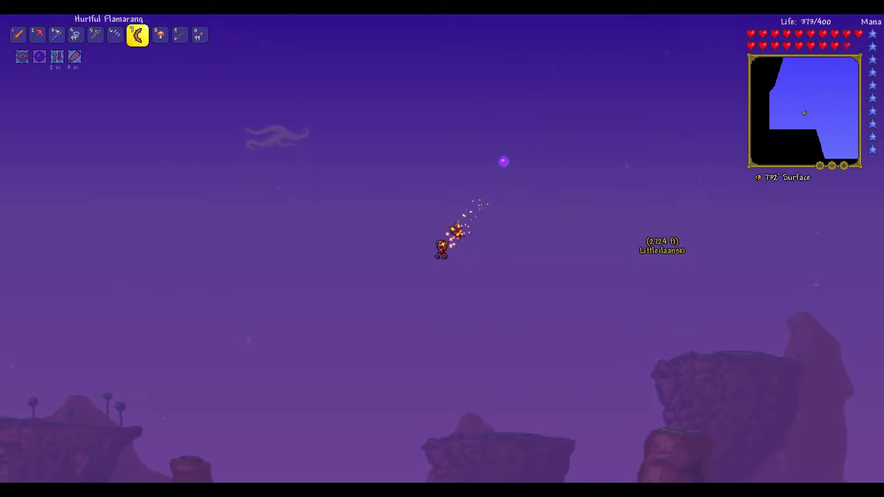
{"action": "key", "text": "w"}
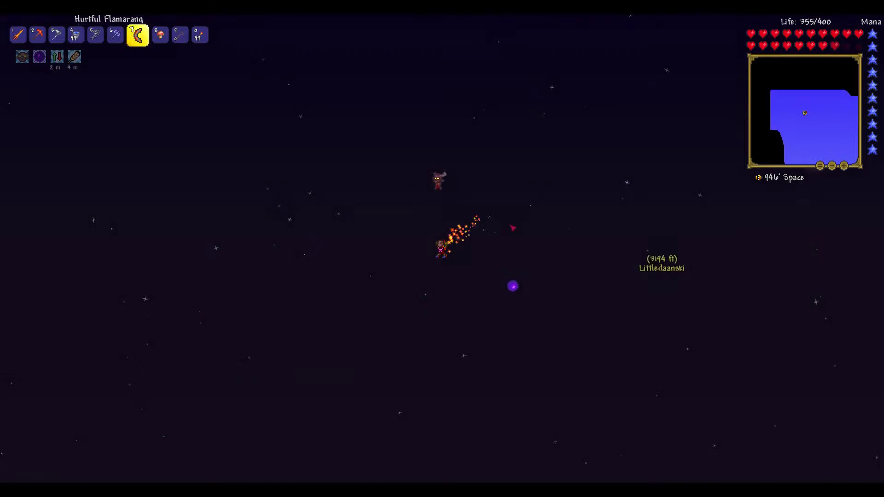
{"action": "key", "text": "Escape"}
Step: Summon an imp minion with the Imp Staff, then keep flying and reverse gravity as an island nears
{"action": "left_click", "coordinate": [216, 57]}
{"action": "left_click", "coordinate": [317, 242]}
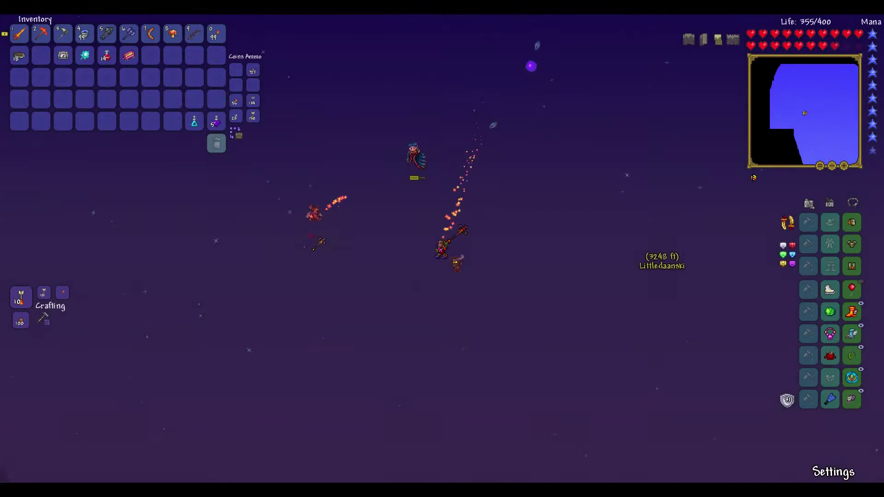
{"action": "key", "text": "Escape"}
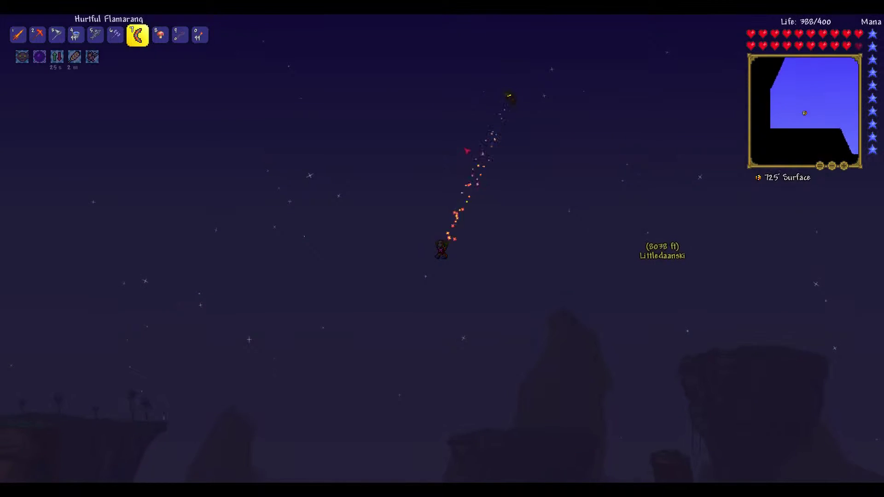
{"action": "key", "text": "w"}
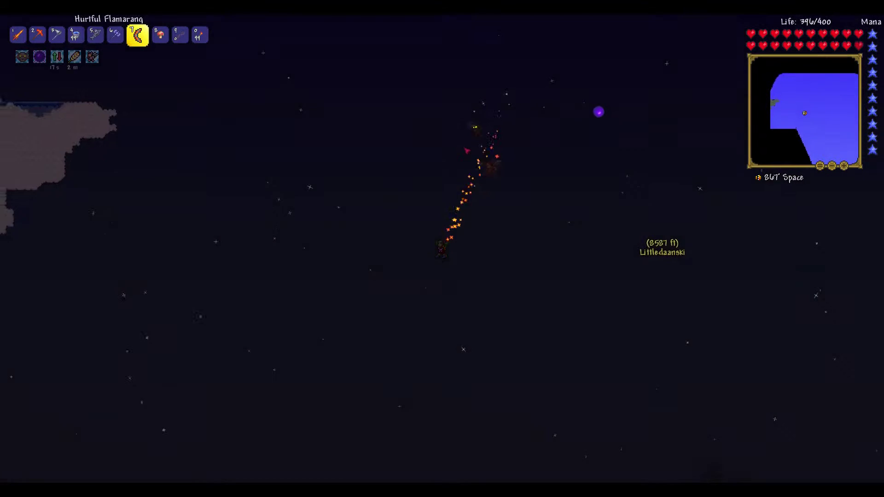
Step: Flip gravity repeatedly to land on the cloud island, cross it leftward and drop off its edge
{"action": "key", "text": "w"}
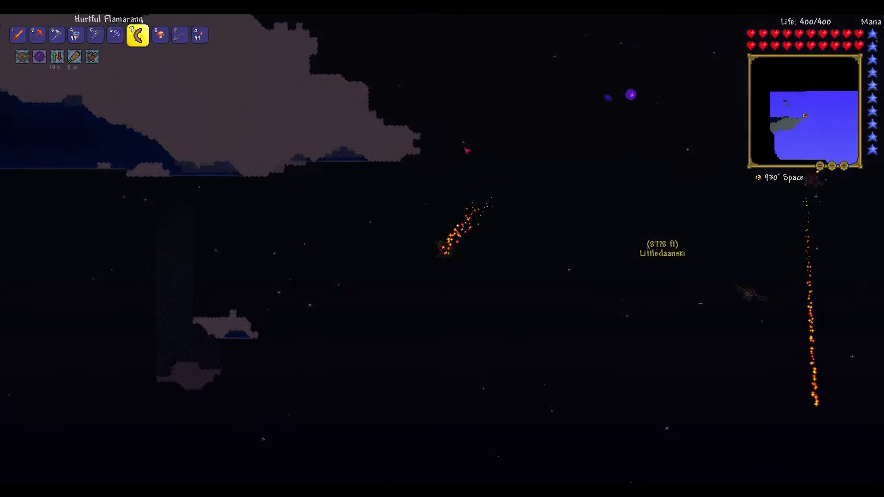
{"action": "key", "text": "w"}
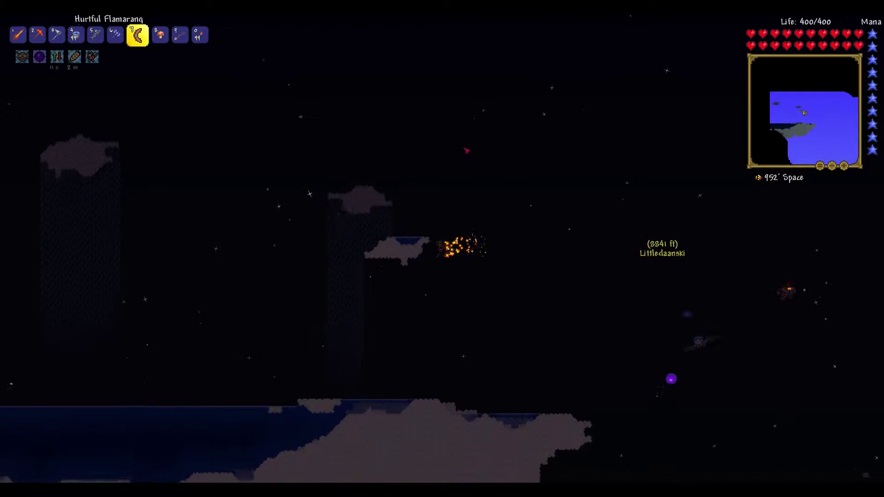
{"action": "key", "text": "w"}
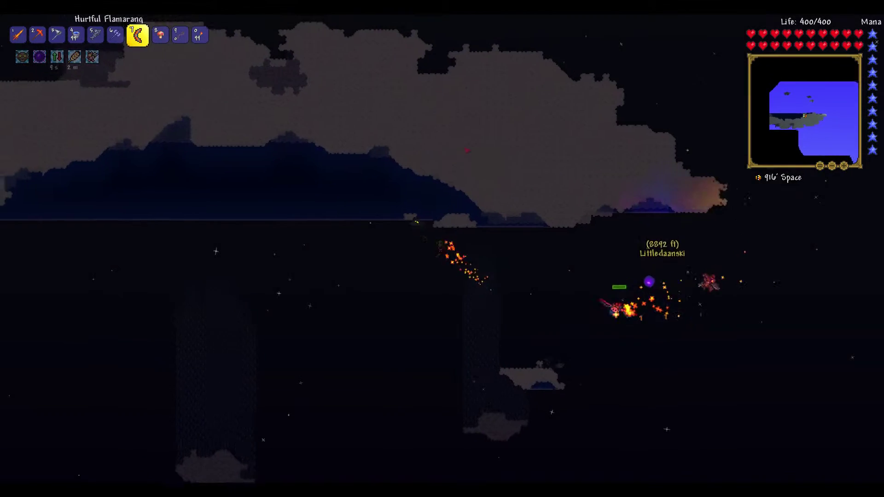
{"action": "key", "text": "w"}
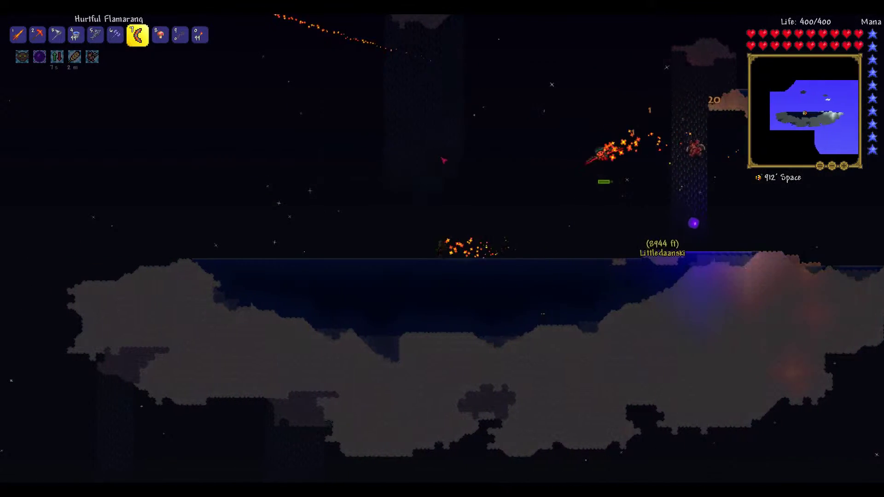
{"action": "key", "text": "a"}
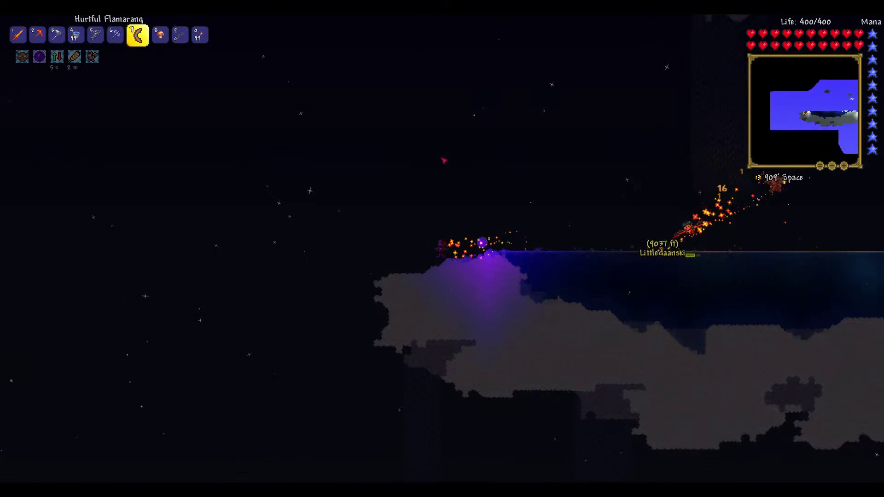
{"action": "key", "text": "a"}
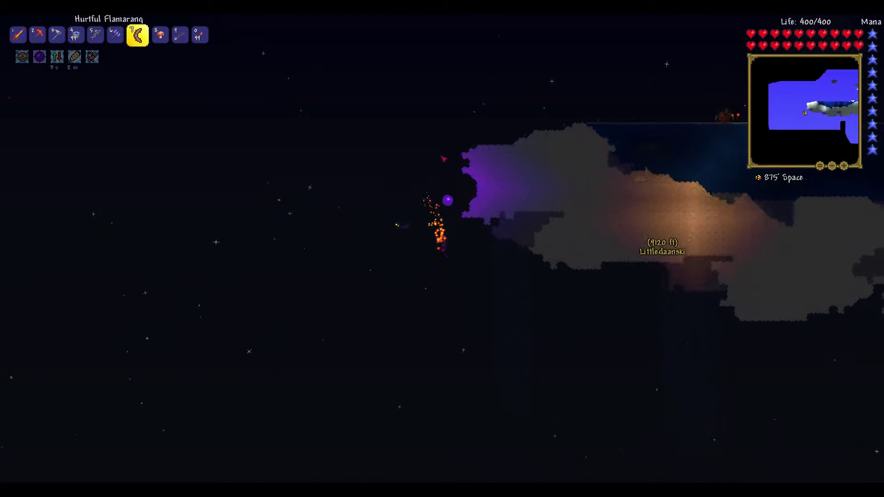
{"action": "key", "text": "d"}
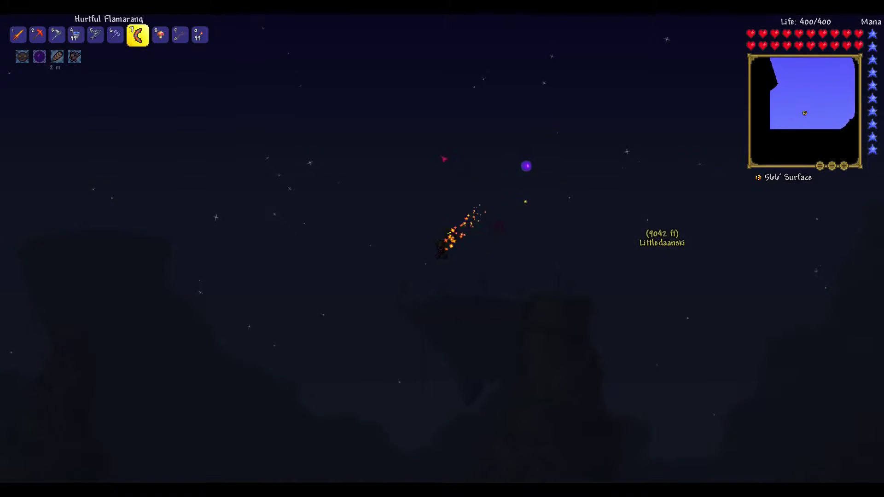
Step: Check the gravitation potions, then fly straight up through space to the floating island with a house
{"action": "key", "text": "Escape"}
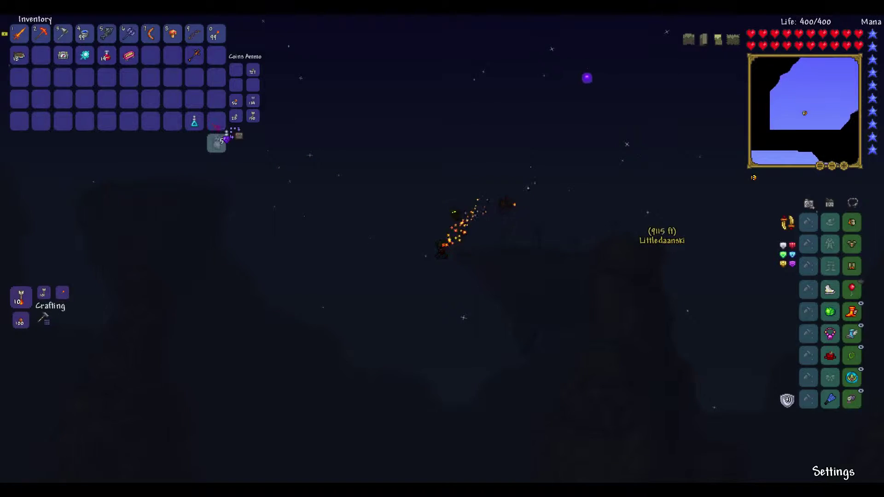
{"action": "key", "text": "Escape"}
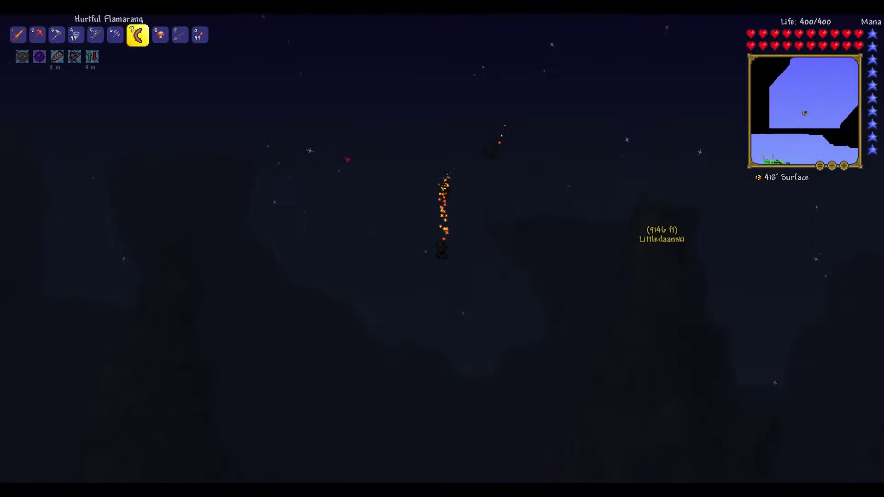
{"action": "key", "text": "space"}
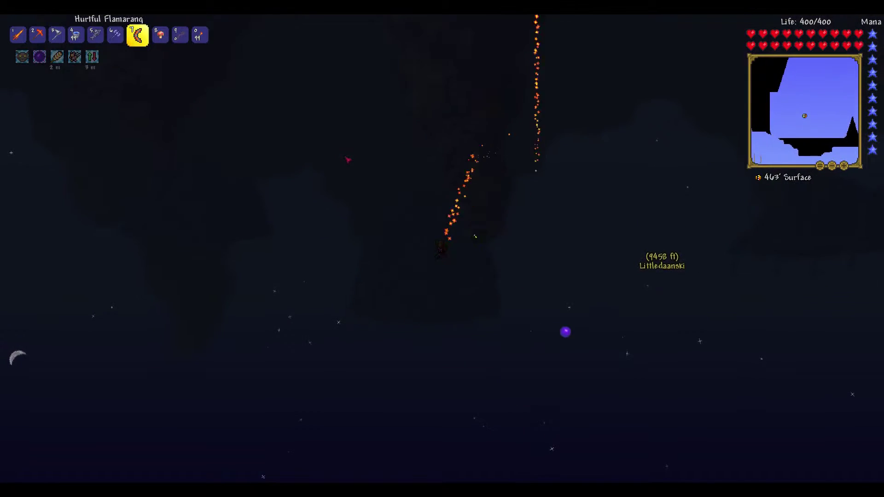
{"action": "key", "text": "space"}
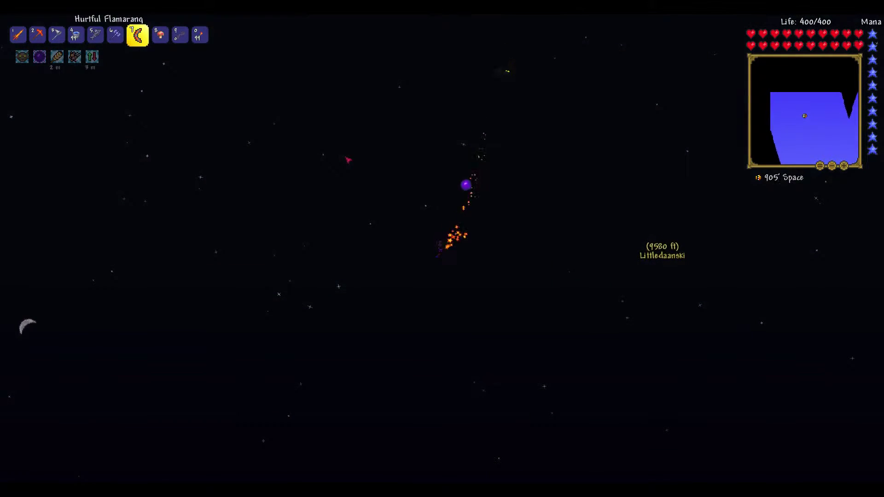
{"action": "key", "text": "space"}
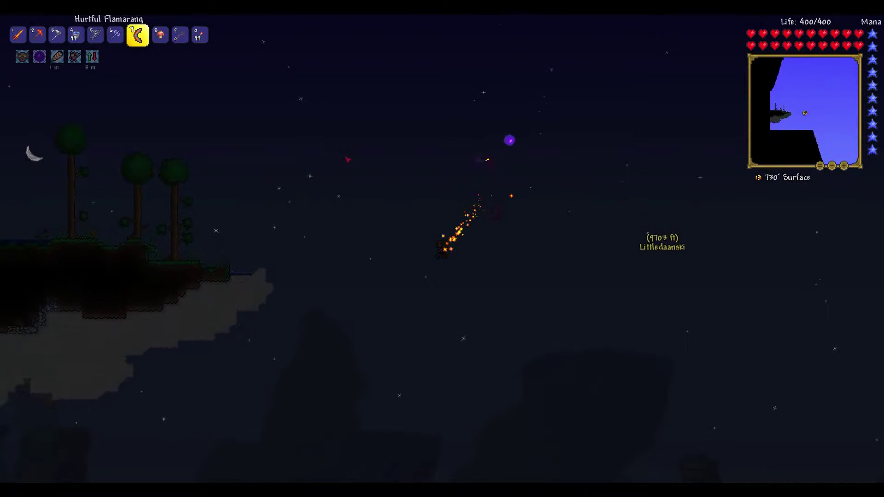
{"action": "key", "text": "space"}
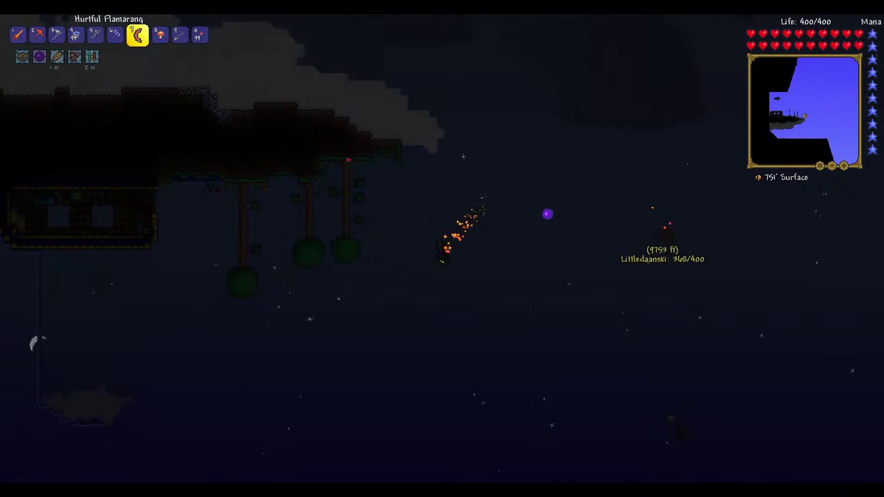
Step: Enter the island house and Loot All from the Skyware Chest, taking the Sharp Starfury
{"action": "key", "text": "1"}
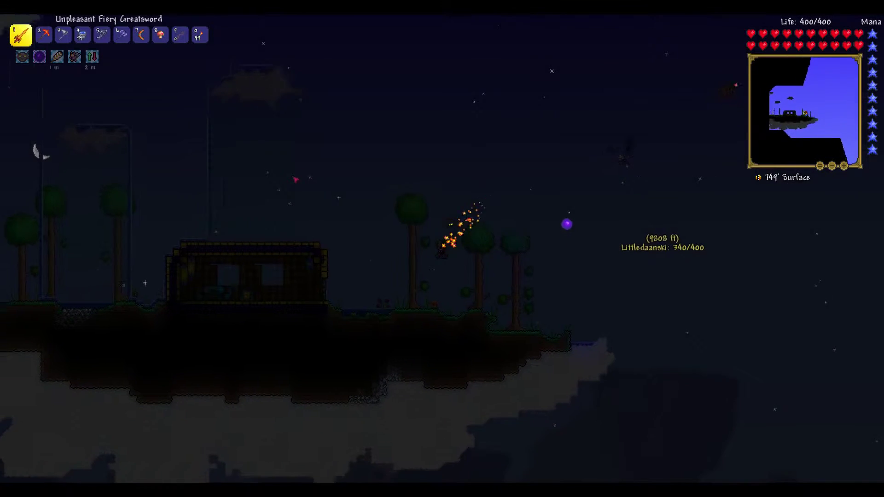
{"action": "key", "text": "a"}
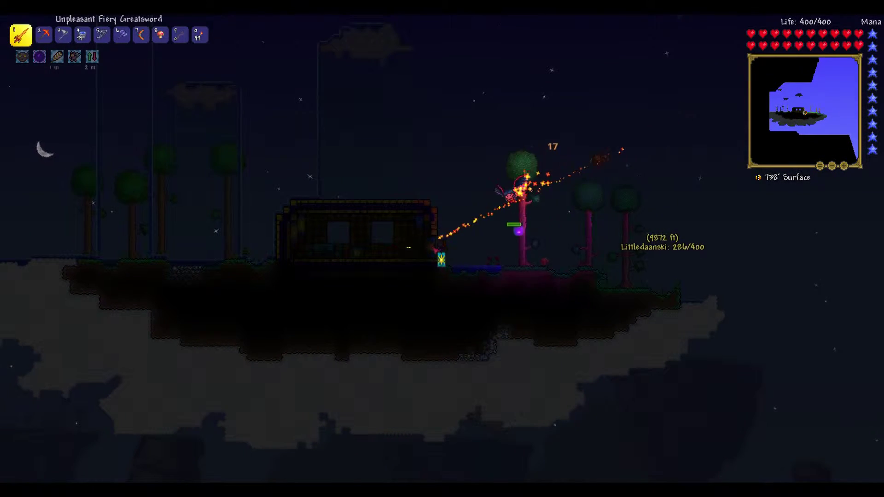
{"action": "right_click", "coordinate": [514, 251]}
{"action": "mouse_move", "coordinate": [42, 142]}
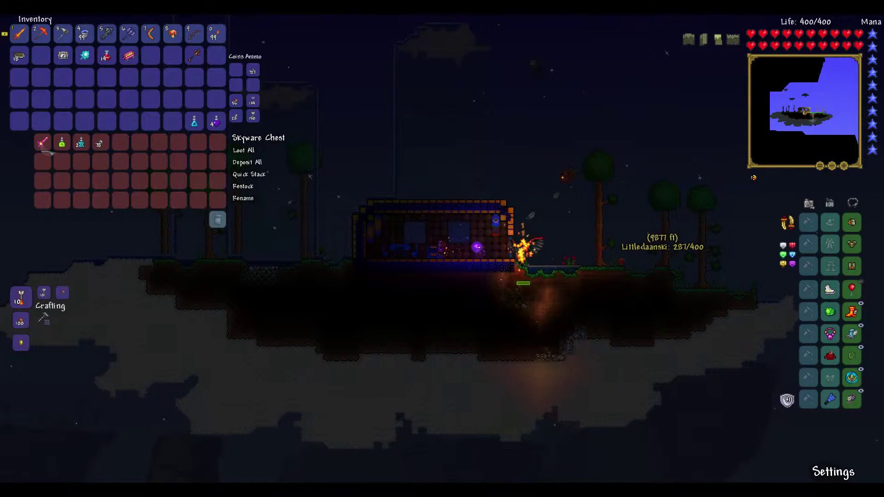
{"action": "left_click", "coordinate": [247, 150]}
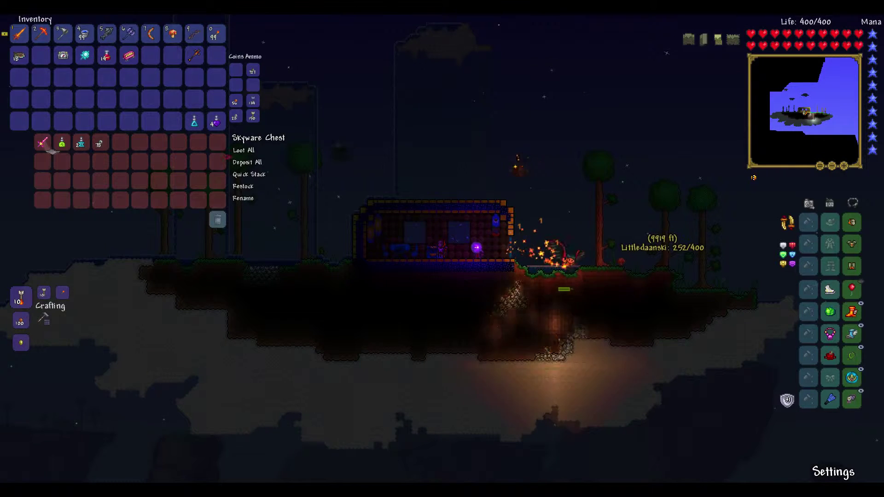
{"action": "key", "text": "Escape"}
Step: Mine the chair, table, banners and chest with the Molten Pickaxe and collect the drops
{"action": "key", "text": "2"}
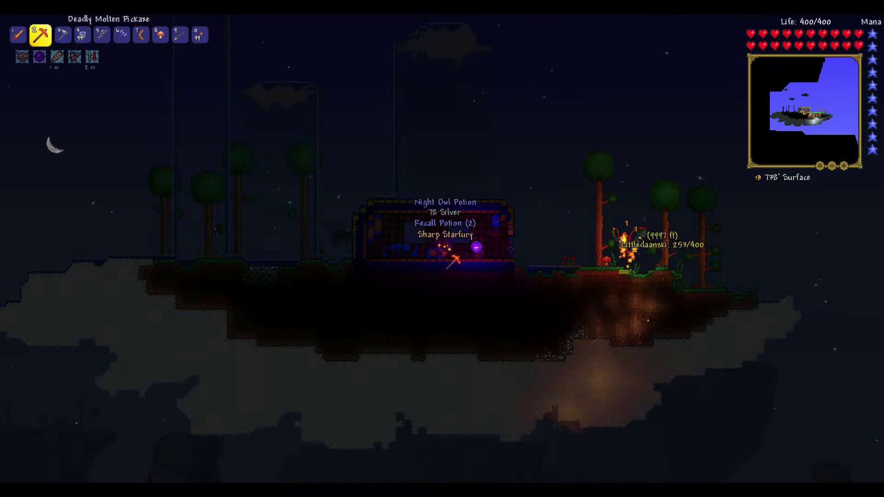
{"action": "mouse_move", "coordinate": [487, 242]}
{"action": "left_mouse_down"}
{"action": "mouse_move", "coordinate": [442, 261]}
{"action": "mouse_move", "coordinate": [491, 254]}
{"action": "left_mouse_up"}
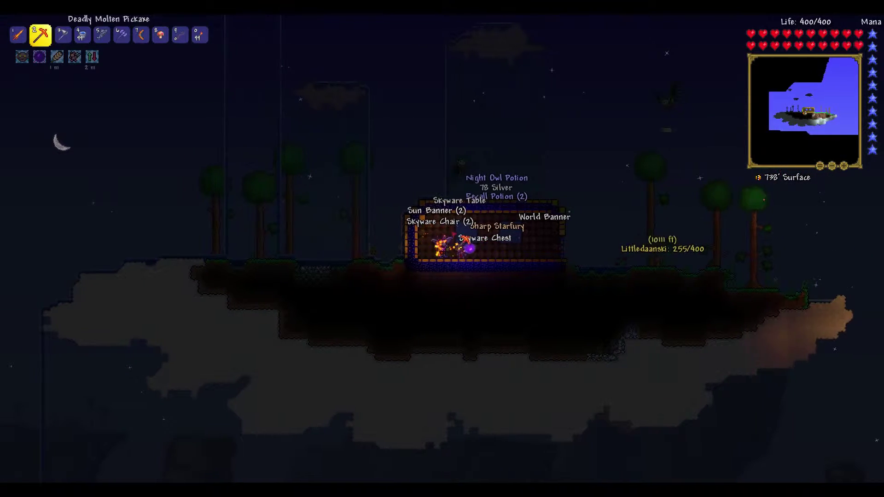
{"action": "key", "text": "d"}
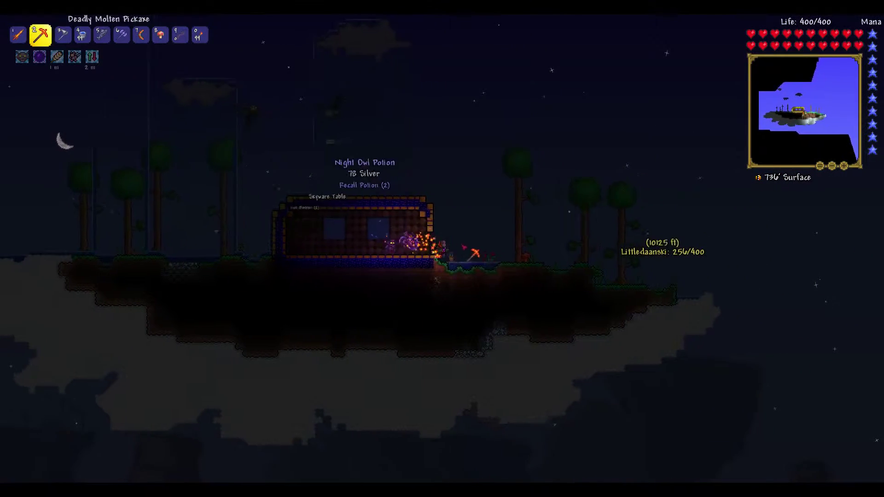
{"action": "key", "text": "1"}
{"action": "key", "text": "space"}
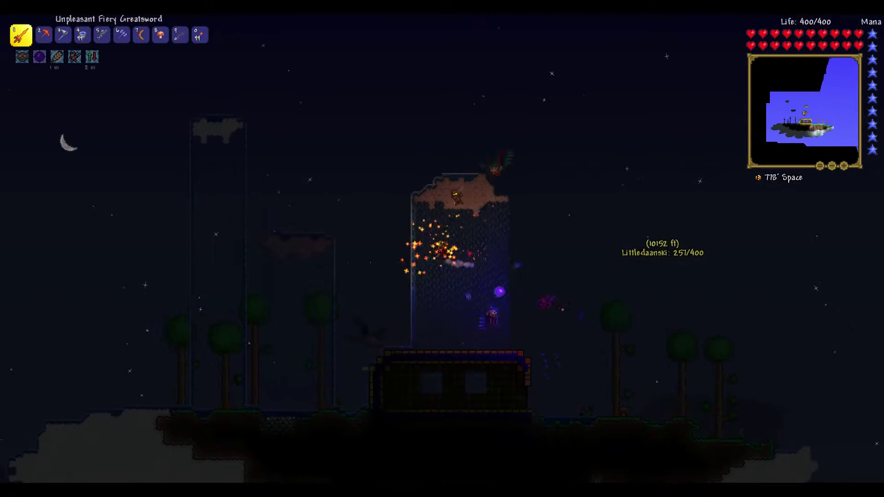
{"action": "key", "text": "a"}
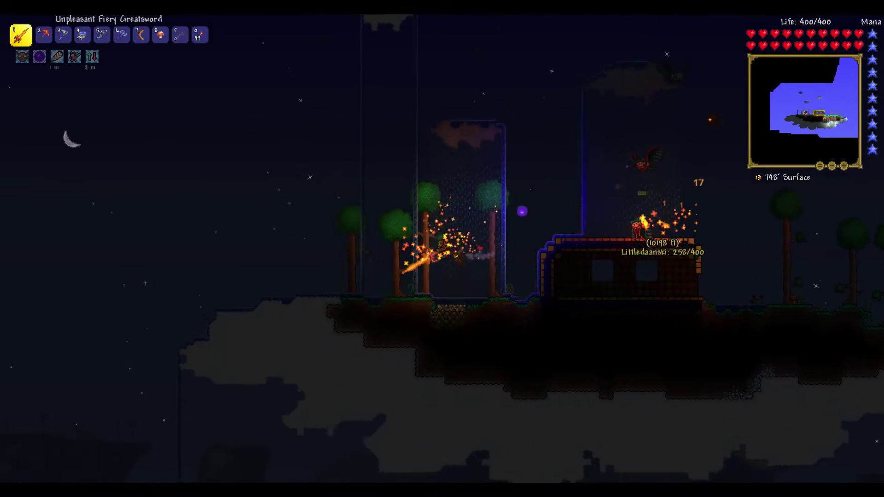
Step: Walk off the island's left edge, fend off an enemy with the greatsword and fly upward into space
{"action": "key", "text": "a"}
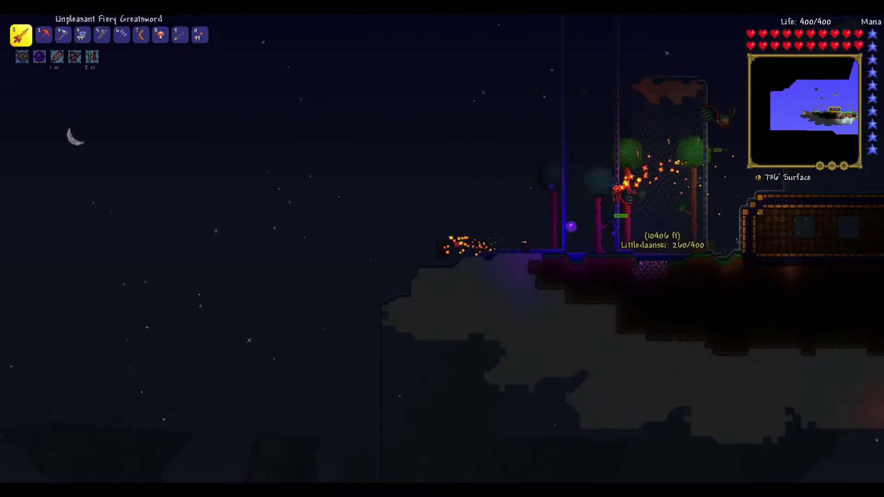
{"action": "key", "text": "a"}
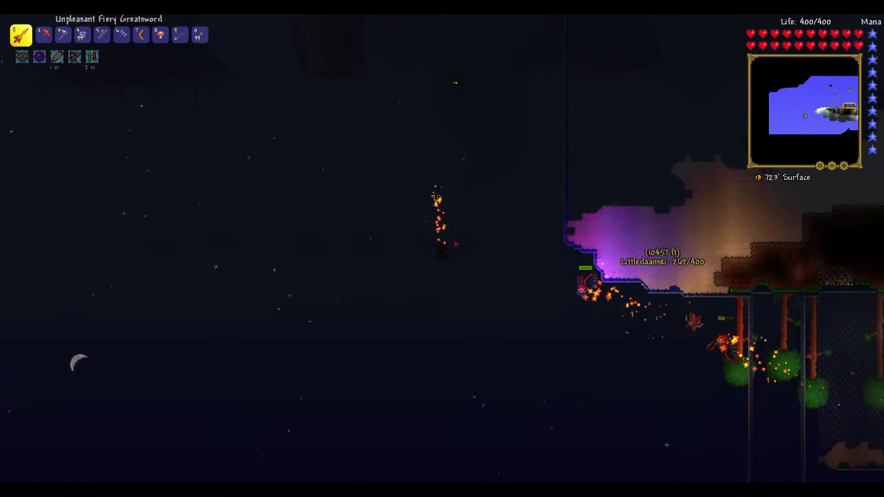
{"action": "key", "text": "a"}
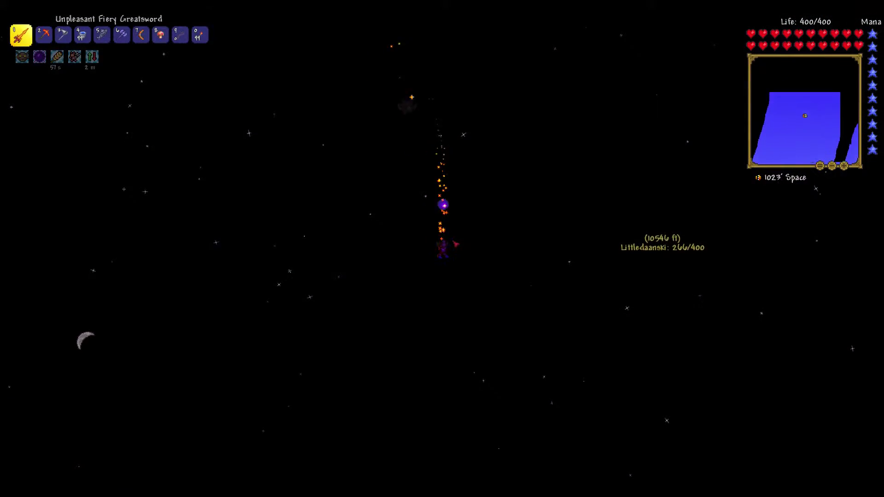
{"action": "left_click", "coordinate": [457, 244]}
{"action": "key", "text": "space"}
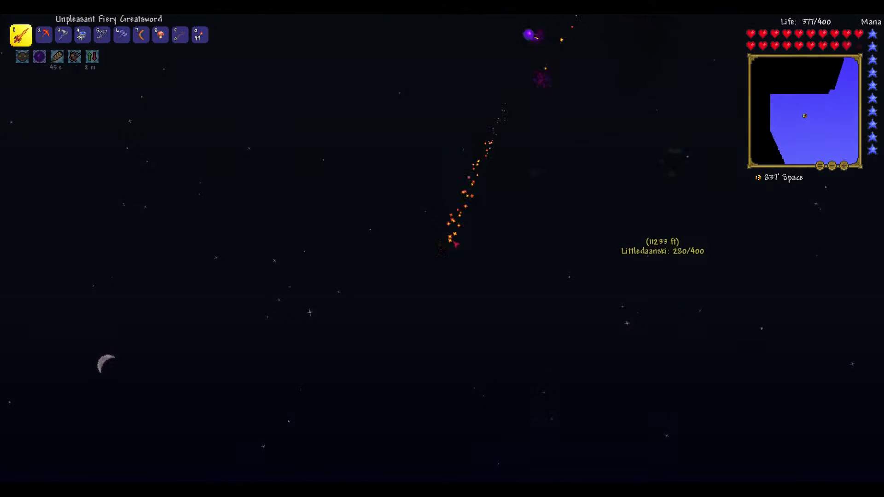
{"action": "key", "text": "space"}
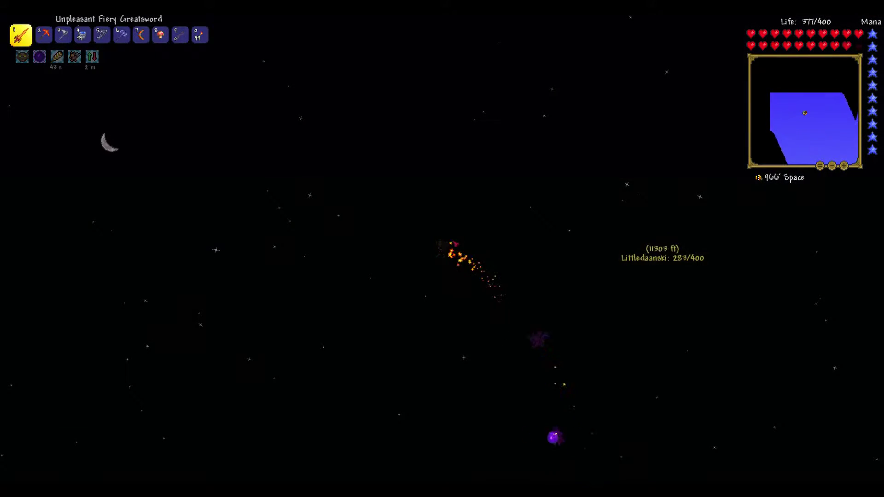
Step: Sweep down left through the clouds and climb back into space searching for another island
{"action": "key", "text": "a"}
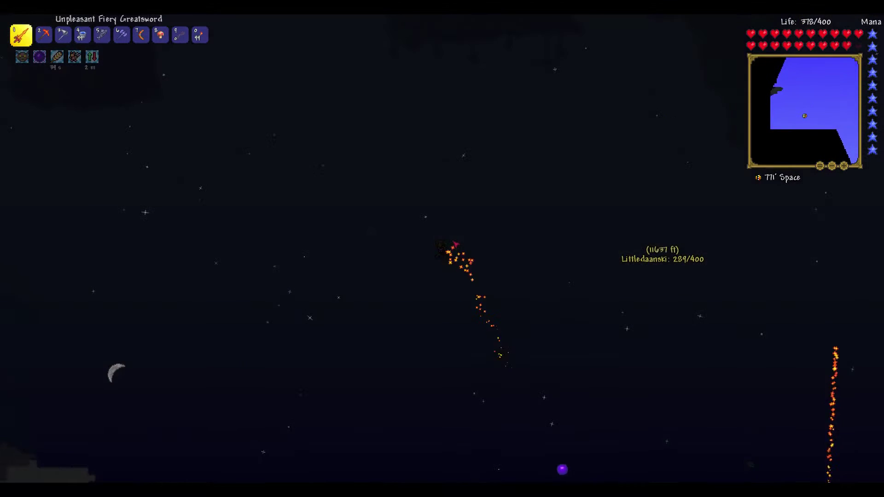
{"action": "key", "text": "a"}
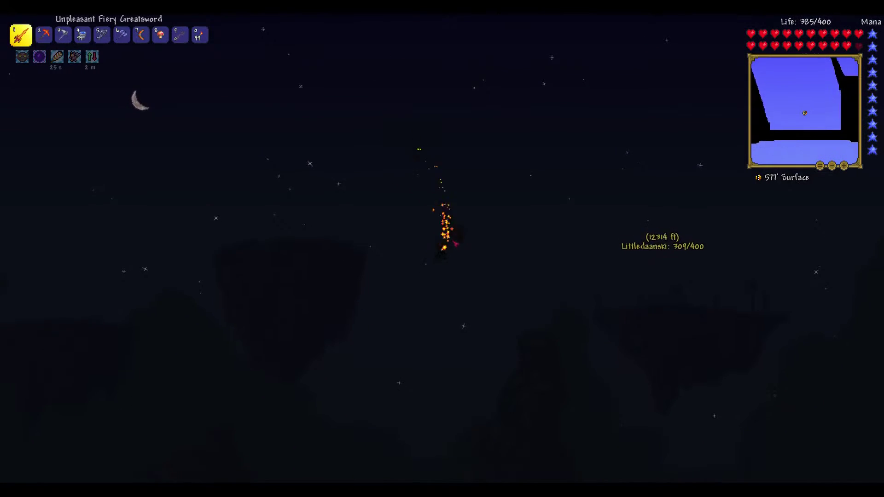
{"action": "key", "text": "space"}
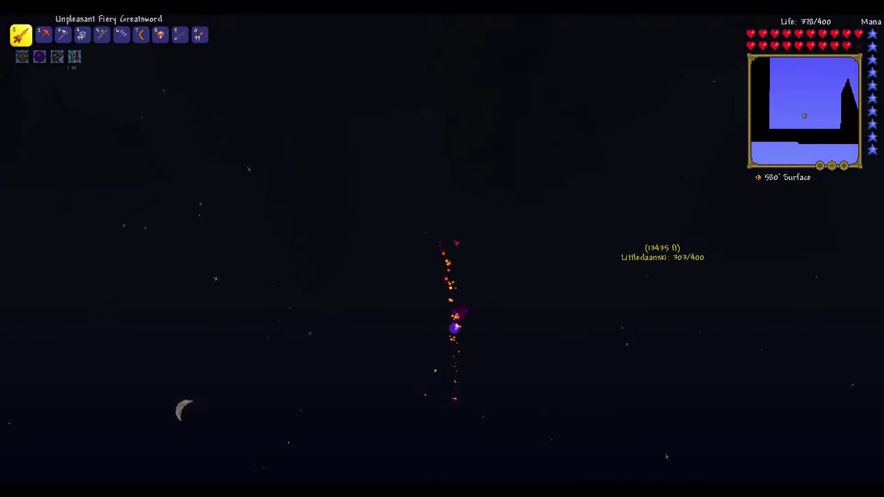
{"action": "key", "text": "space"}
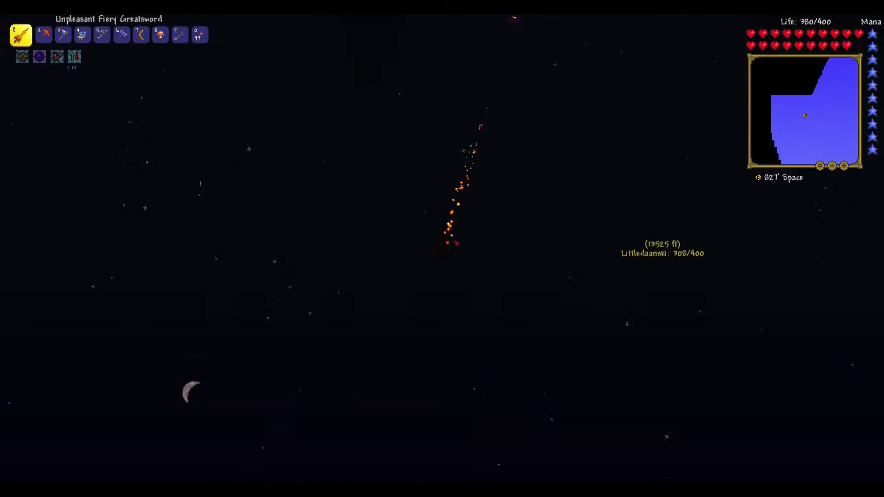
{"action": "key", "text": "space"}
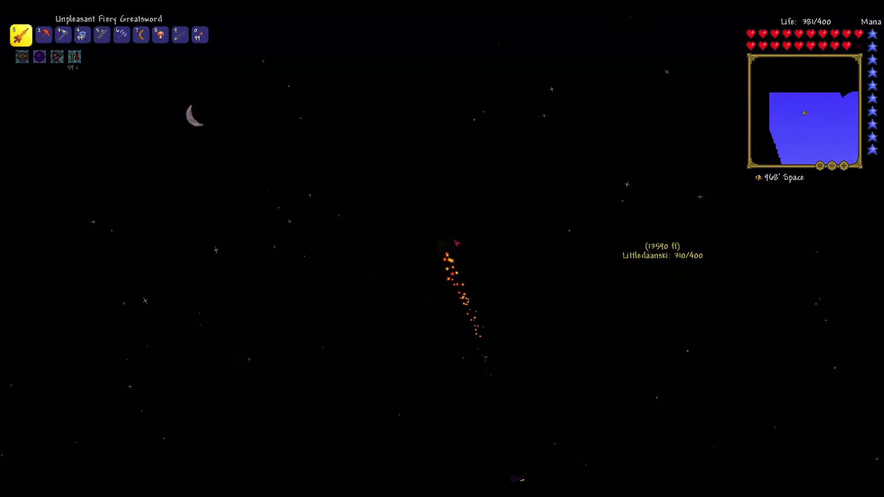
Step: Check the inventory, then keep flying through space until the ocean at the world's edge appears
{"action": "key", "text": "Escape"}
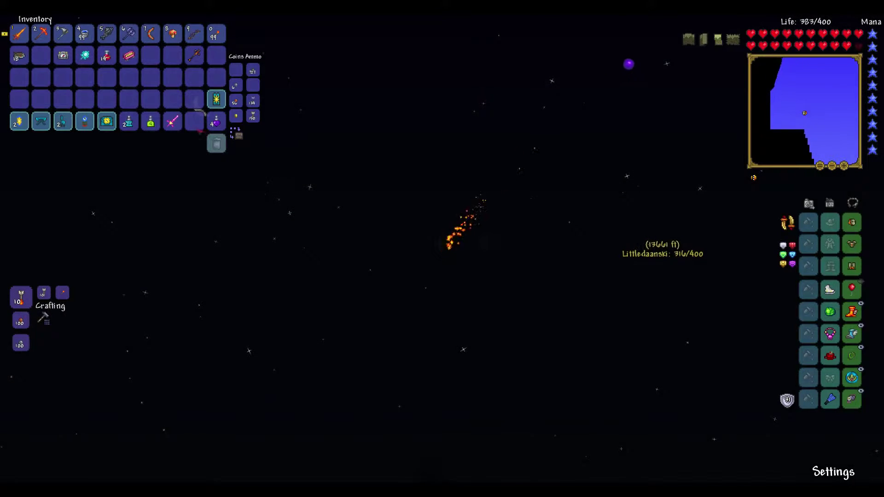
{"action": "key", "text": "Escape"}
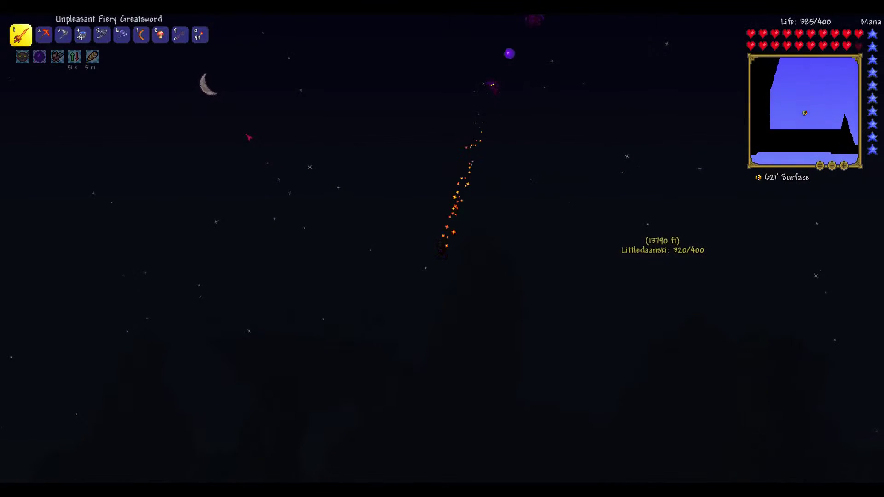
{"action": "key", "text": "space"}
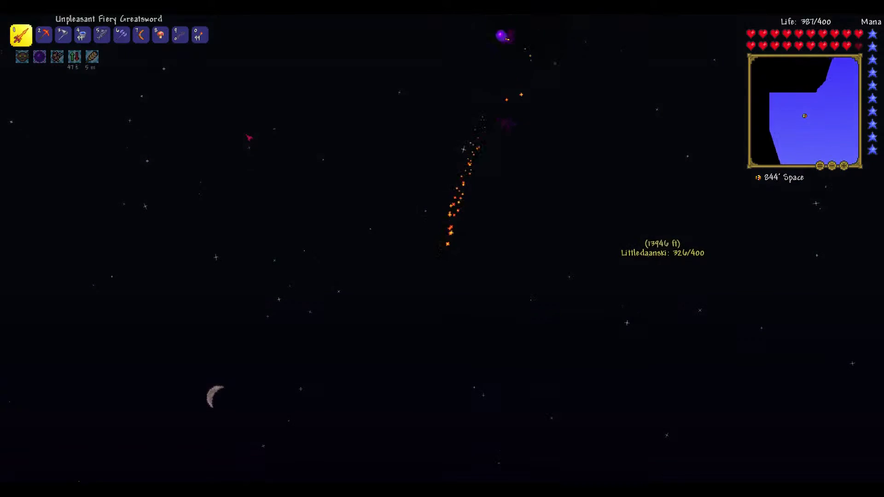
{"action": "key", "text": "space"}
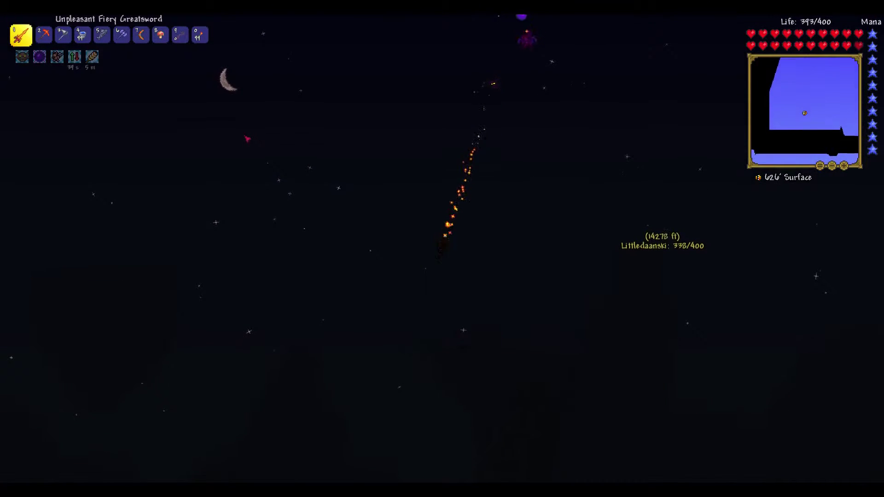
{"action": "key", "text": "space"}
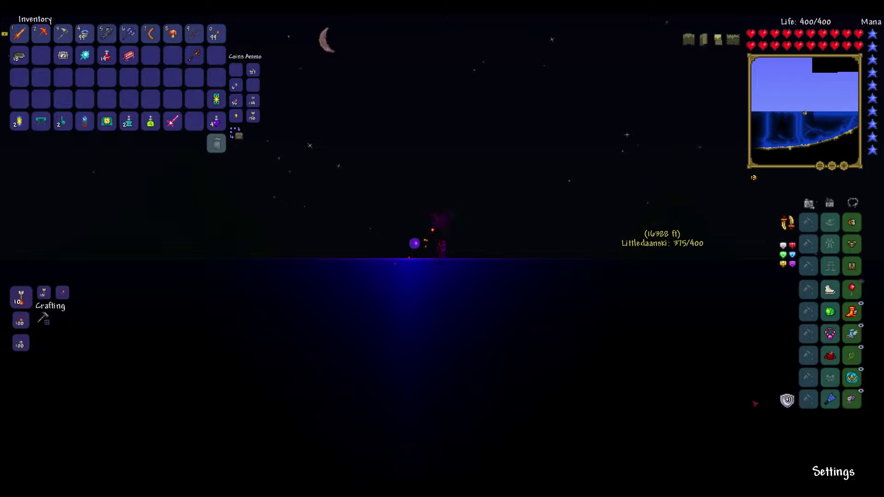
Step: Save & Exit the first world and start a new Single Player session
{"action": "left_click", "coordinate": [819, 458]}
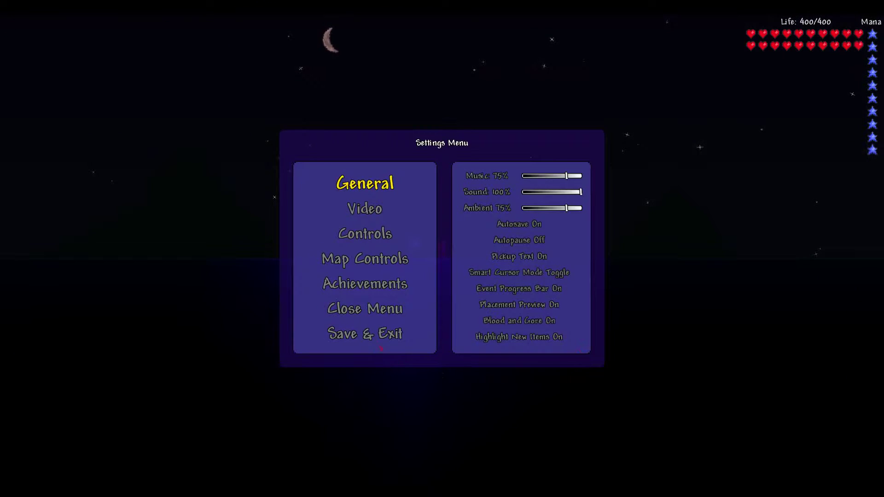
{"action": "left_click", "coordinate": [378, 337]}
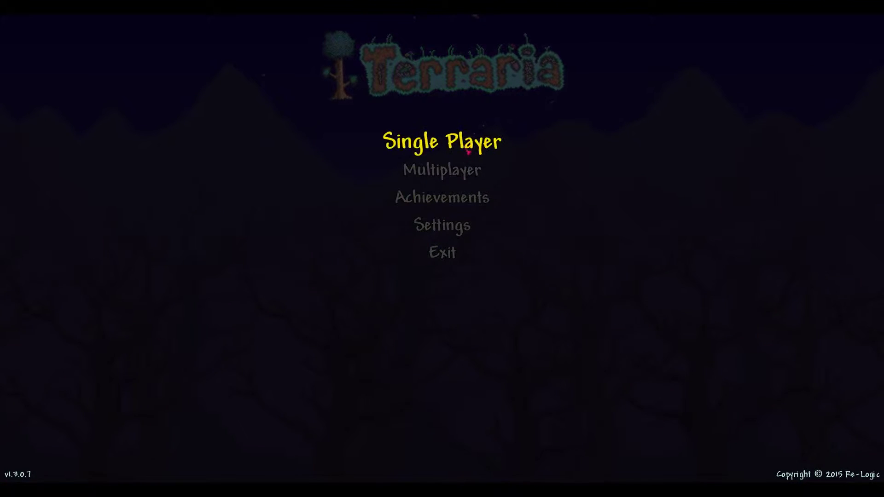
{"action": "left_click", "coordinate": [428, 143]}
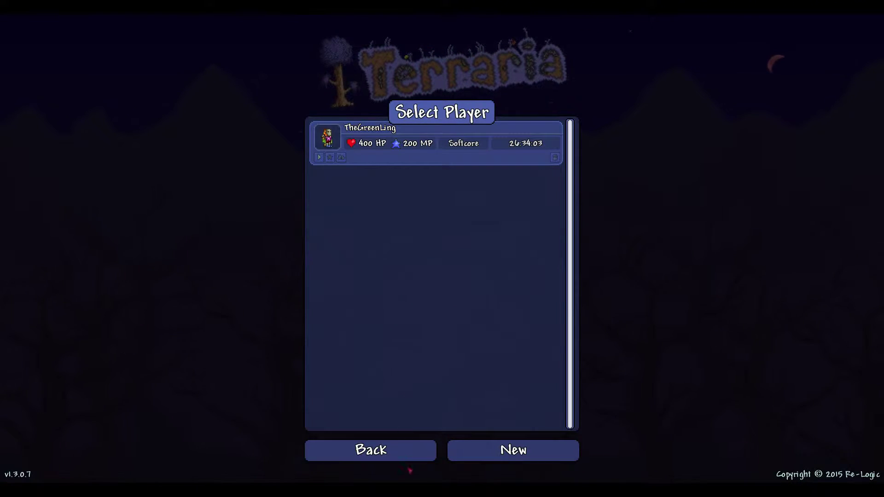
{"action": "left_click", "coordinate": [407, 448]}
Step: Select the same character and load the Farm world
{"action": "left_click", "coordinate": [442, 141]}
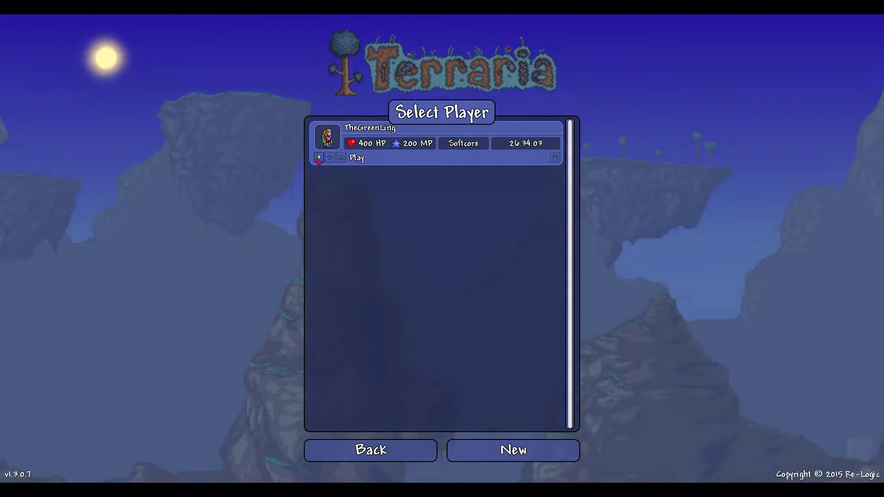
{"action": "left_click", "coordinate": [321, 158]}
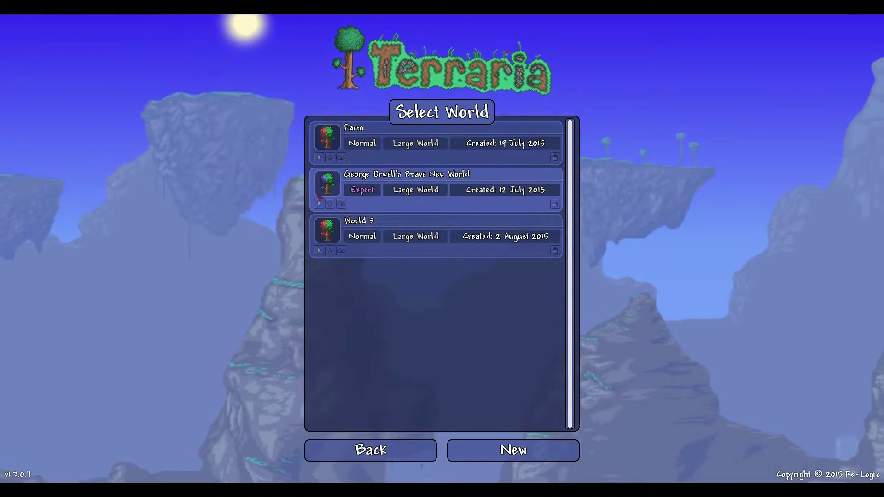
{"action": "left_click", "coordinate": [320, 158]}
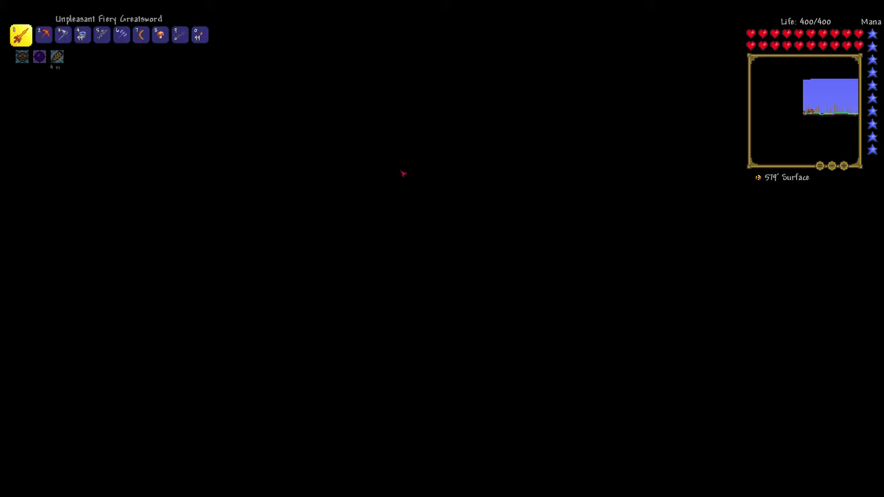
Step: Fly upward in the Farm world, flipping gravity back and forth to search the sky for an island
{"action": "key", "text": "Escape"}
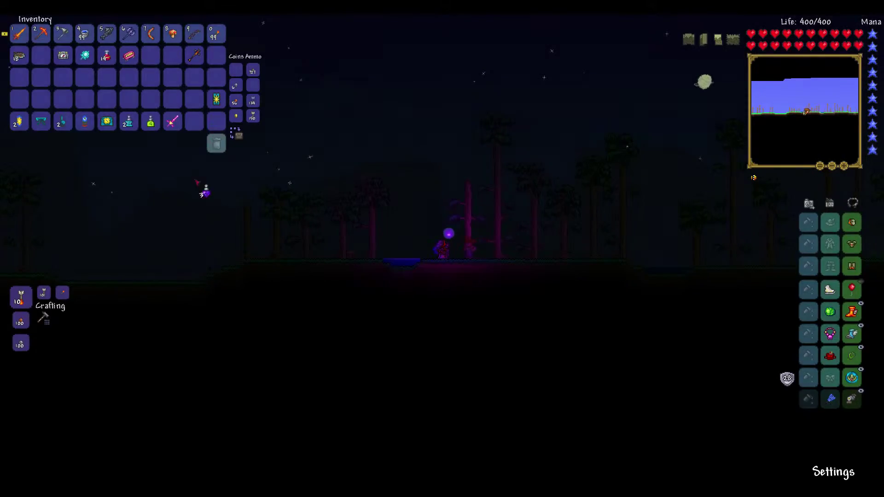
{"action": "key", "text": "Escape"}
{"action": "key", "text": "space"}
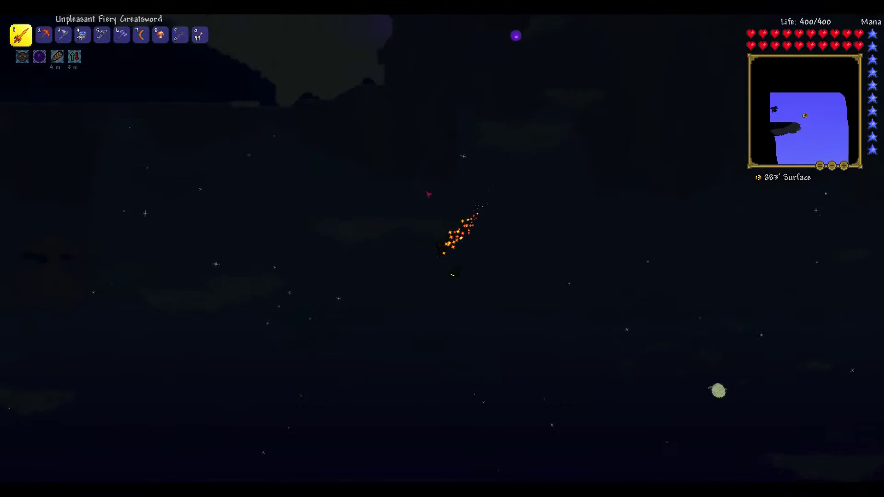
{"action": "key", "text": "w"}
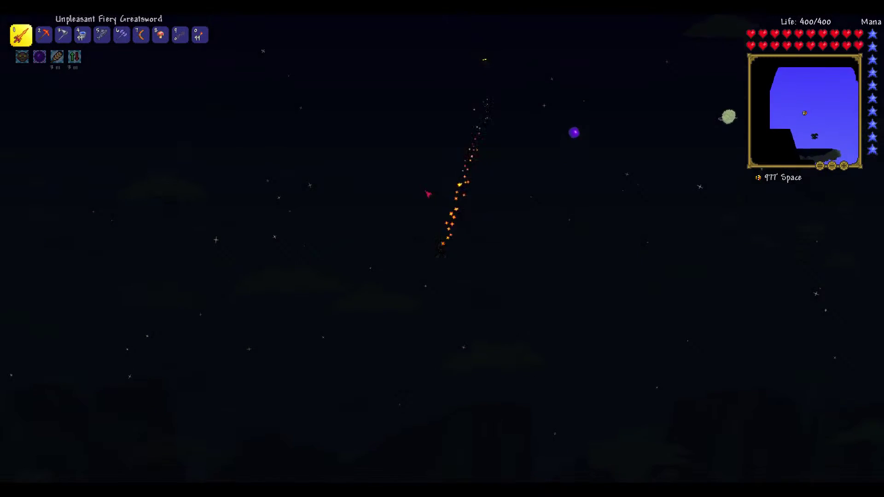
{"action": "key", "text": "w"}
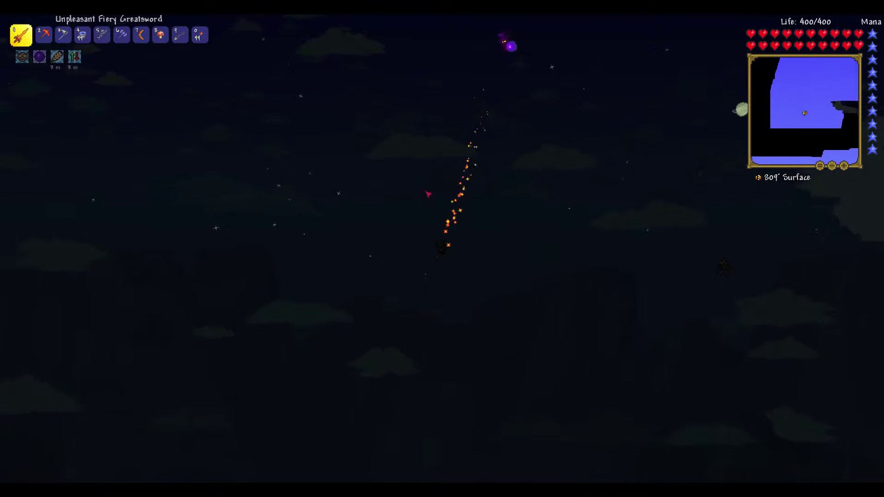
{"action": "key", "text": "w"}
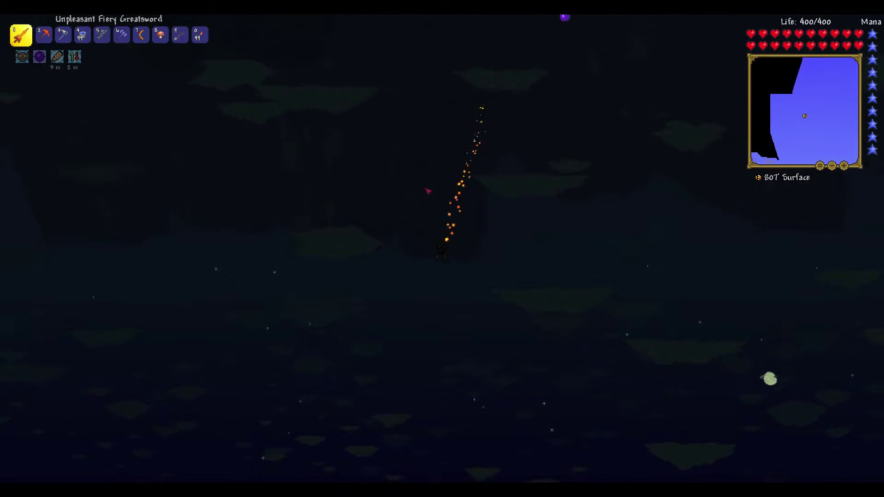
Step: Check the inventory, then rise past the floating island and land on it beside the house
{"action": "key", "text": "Escape"}
{"action": "left_click", "coordinate": [834, 471]}
{"action": "key", "text": "Escape"}
{"action": "key", "text": "Escape"}
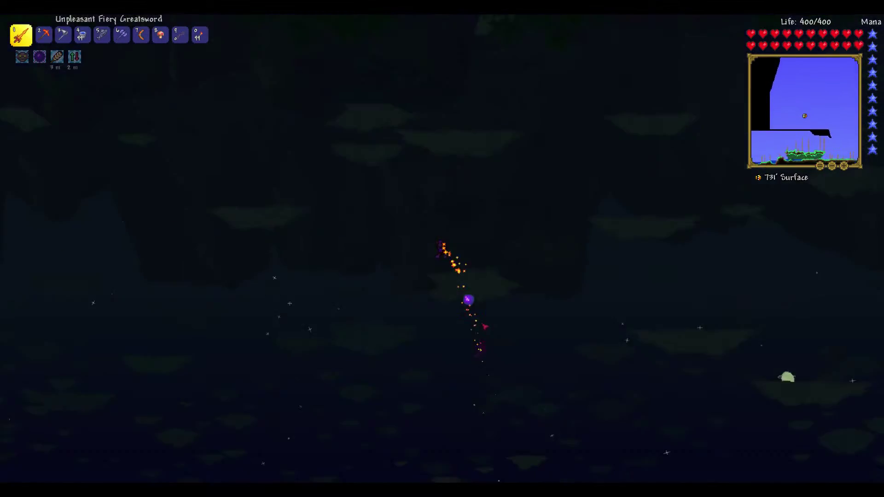
{"action": "key", "text": "space"}
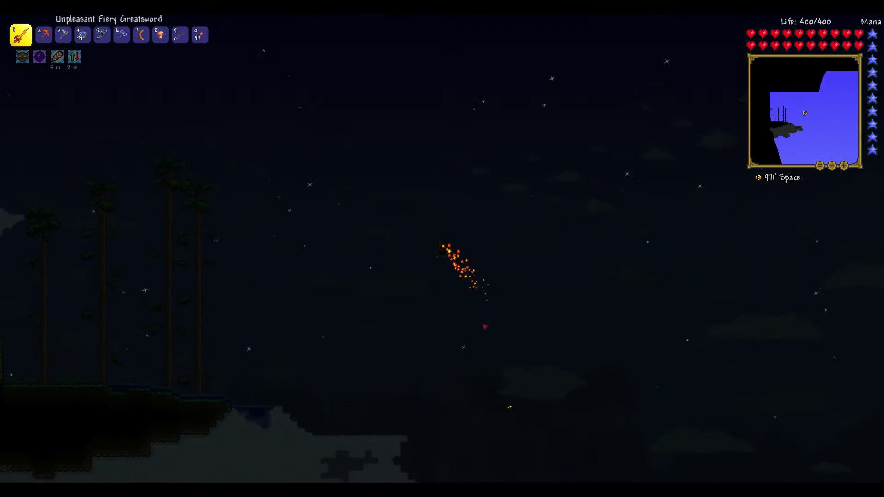
{"action": "key", "text": "a"}
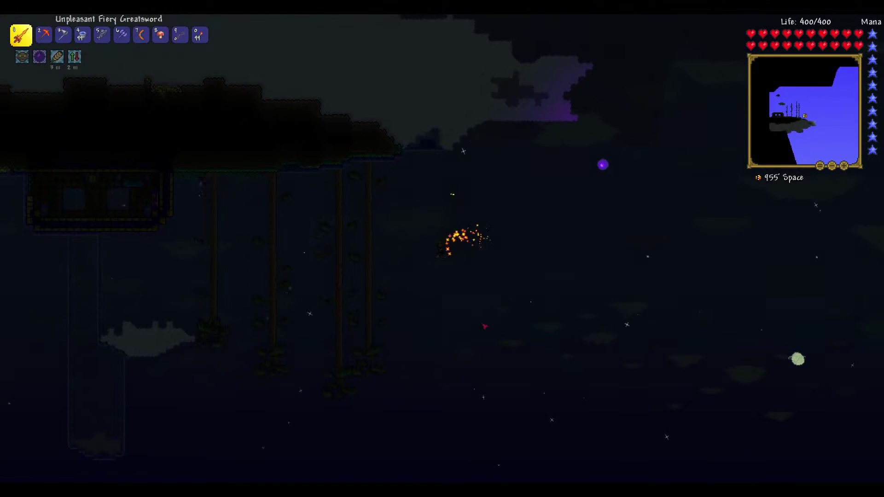
{"action": "key", "text": "space"}
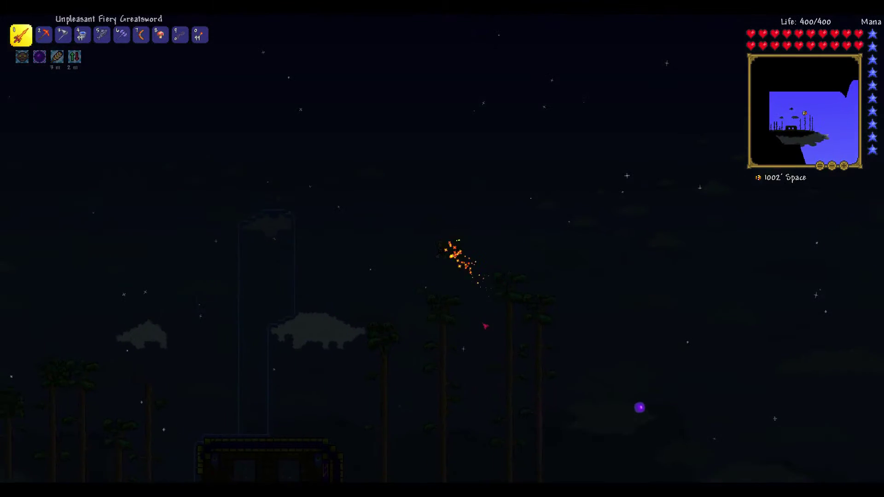
{"action": "key", "text": "a"}
{"action": "key", "text": "a"}
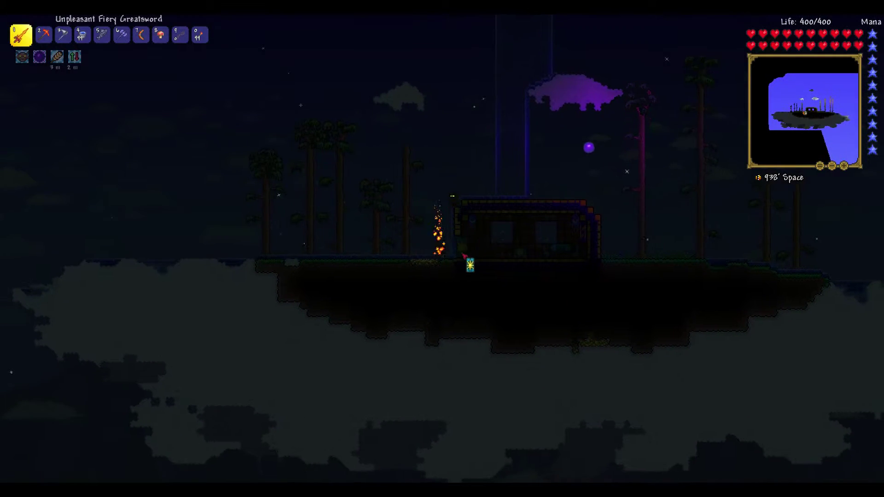
Step: Empty the house's Skyware Chest, then mine out the chest and furniture with the Molten Pickaxe
{"action": "key", "text": "d"}
{"action": "right_click", "coordinate": [451, 260]}
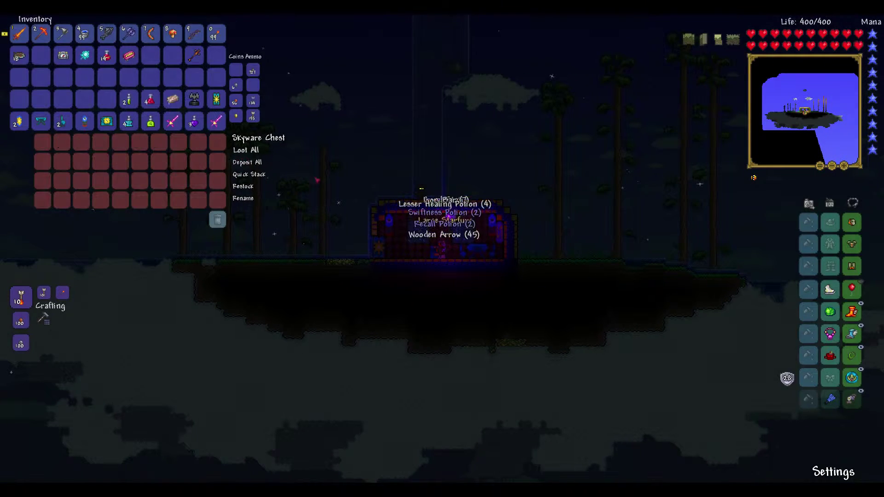
{"action": "key", "text": "Escape"}
{"action": "key", "text": "2"}
{"action": "key", "text": "d"}
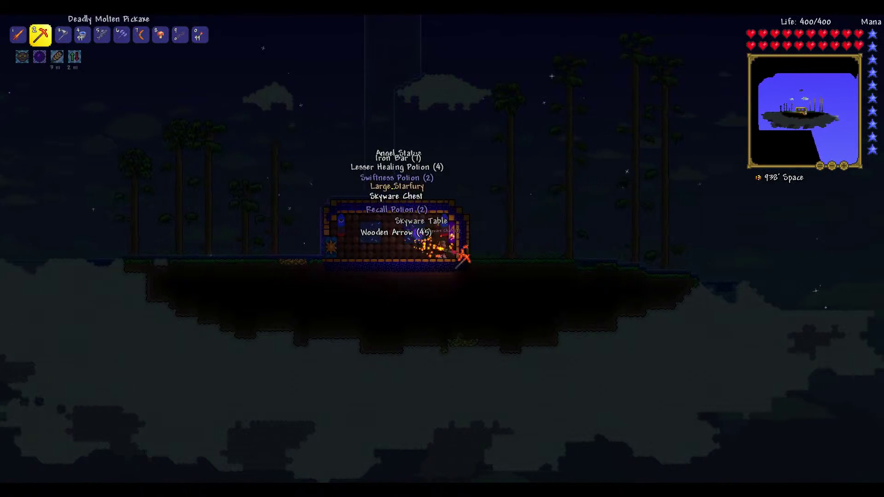
{"action": "key", "text": "a"}
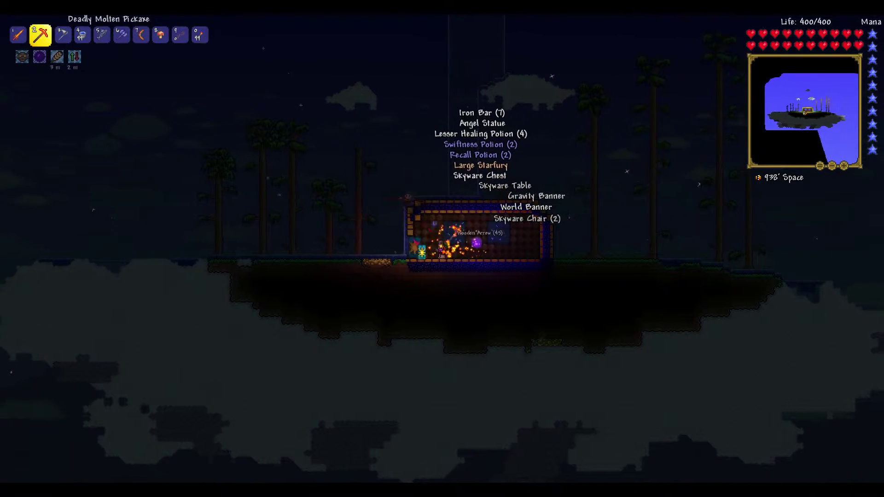
Step: Switch to the greatsword and fly after the Harpy beside the island
{"action": "key", "text": "1"}
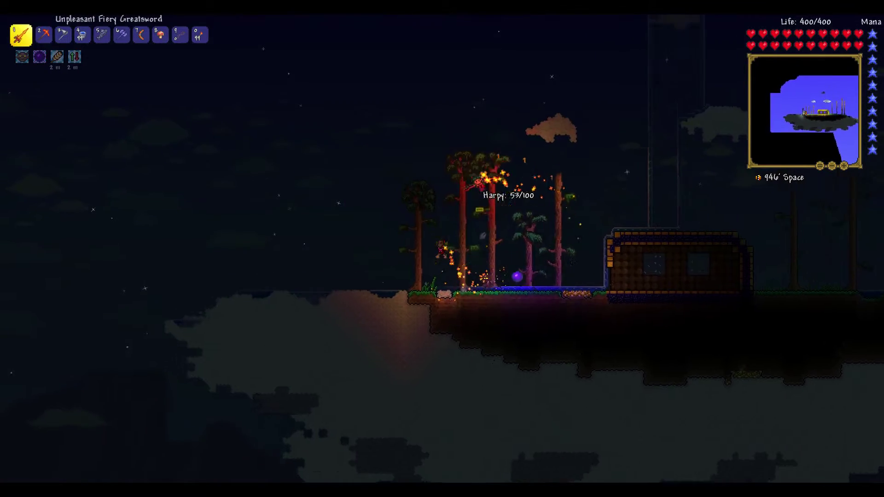
{"action": "key", "text": "a"}
{"action": "key", "text": "space"}
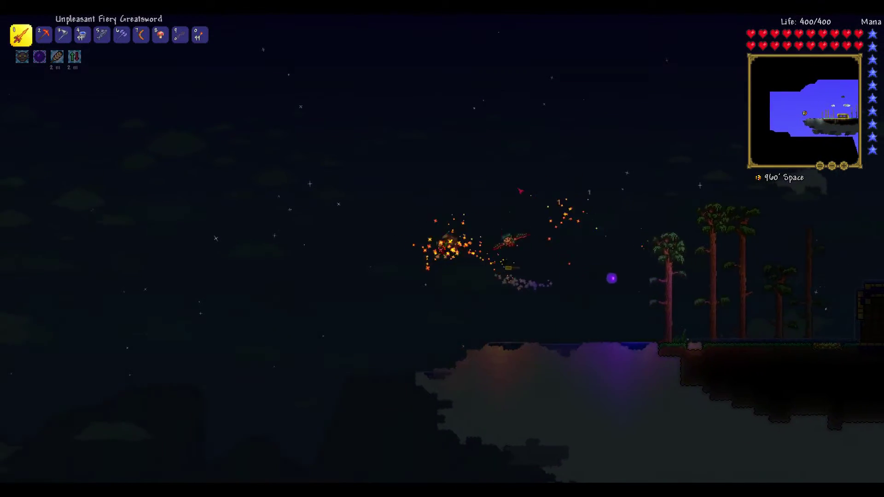
Step: Drop off the floating island and drift left, bobbing up and down to scan for another island
{"action": "key", "text": "a"}
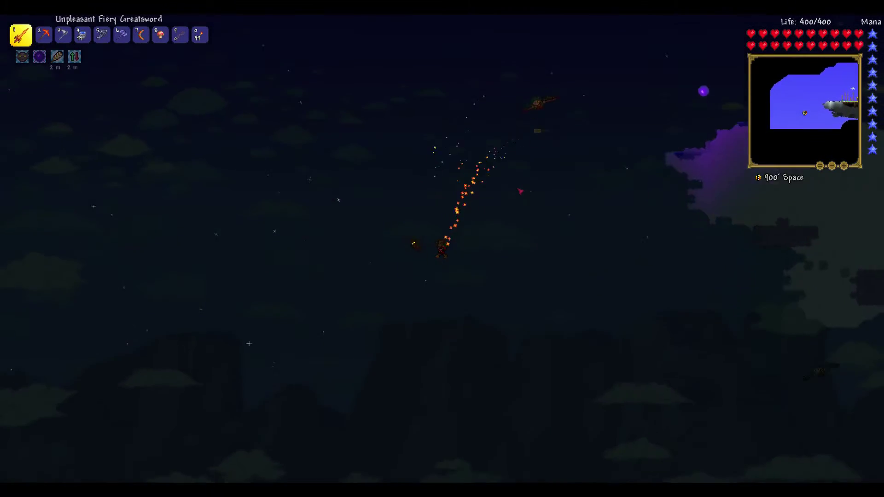
{"action": "key", "text": "a"}
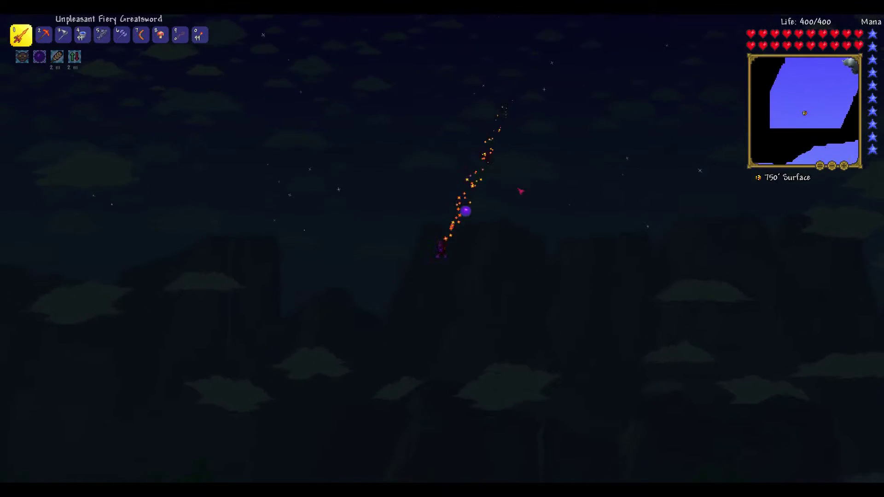
{"action": "key", "text": "a"}
{"action": "key", "text": "a"}
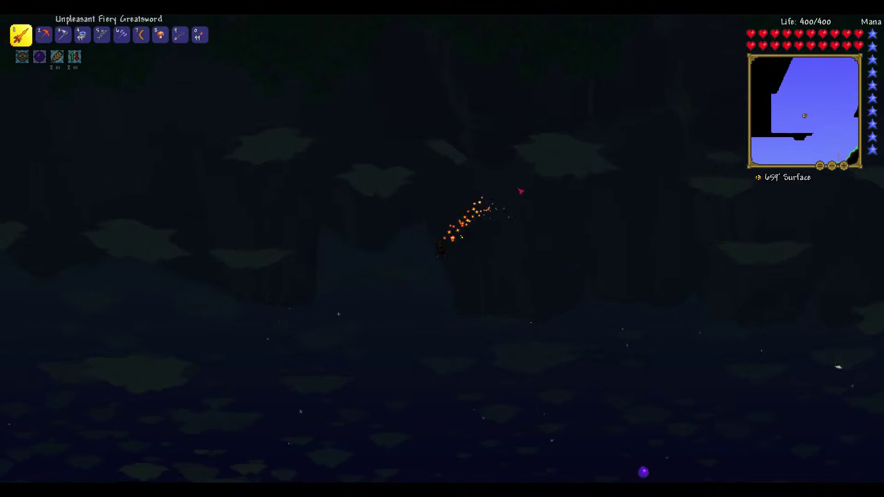
{"action": "key", "text": "space"}
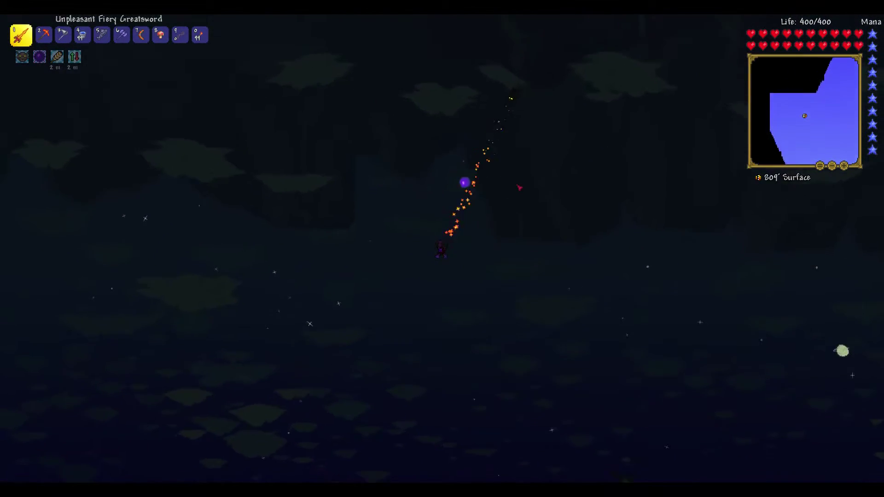
{"action": "key", "text": "space"}
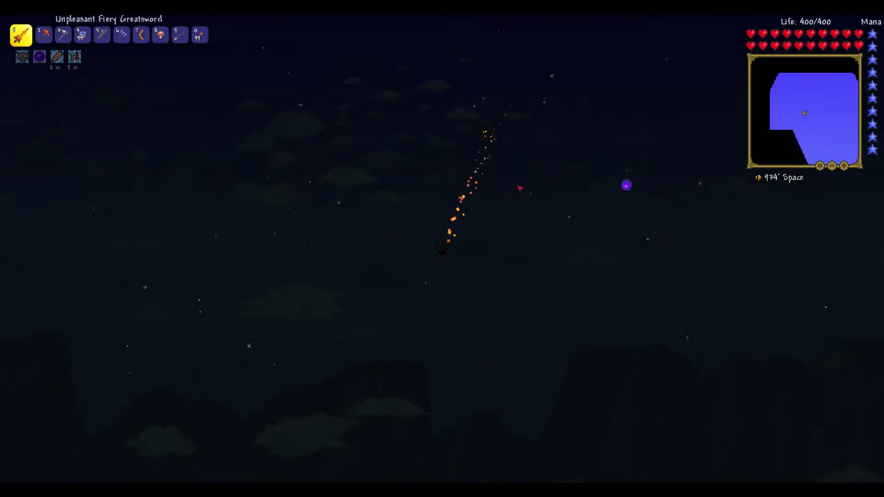
{"action": "key", "text": "a"}
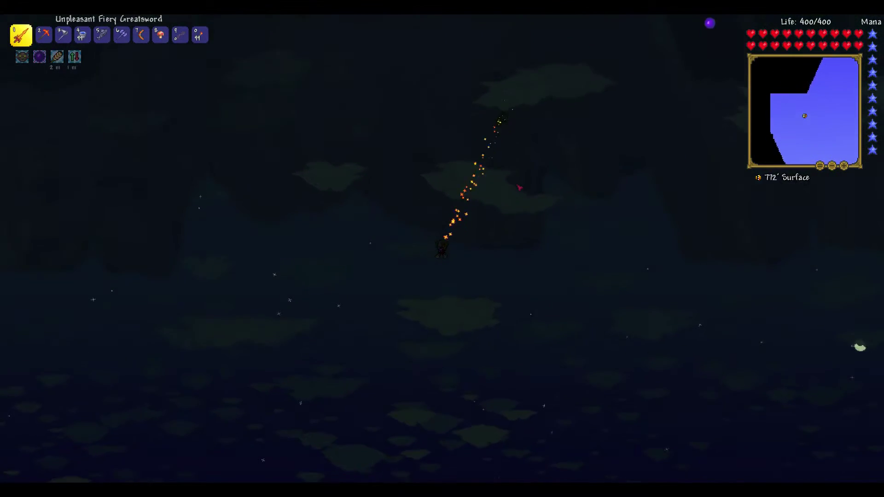
{"action": "key", "text": "space"}
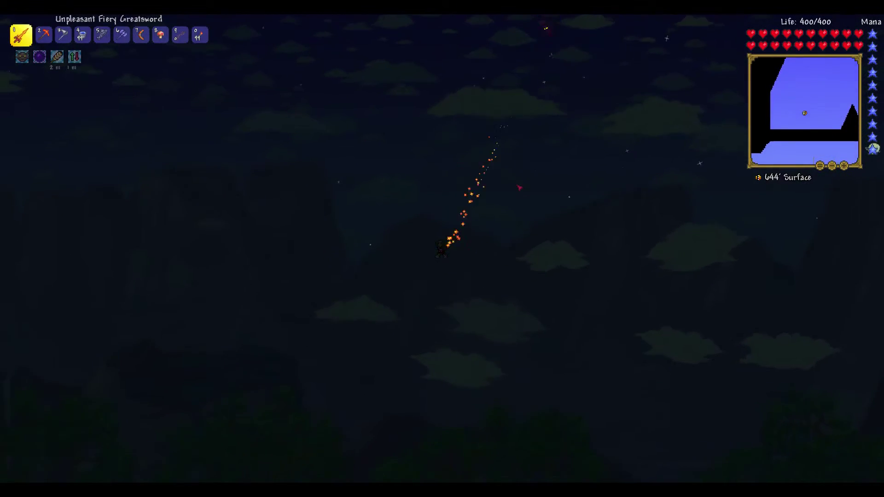
Step: Repeatedly reverse gravity to climb back toward space altitude while travelling sideways
{"action": "key", "text": "space"}
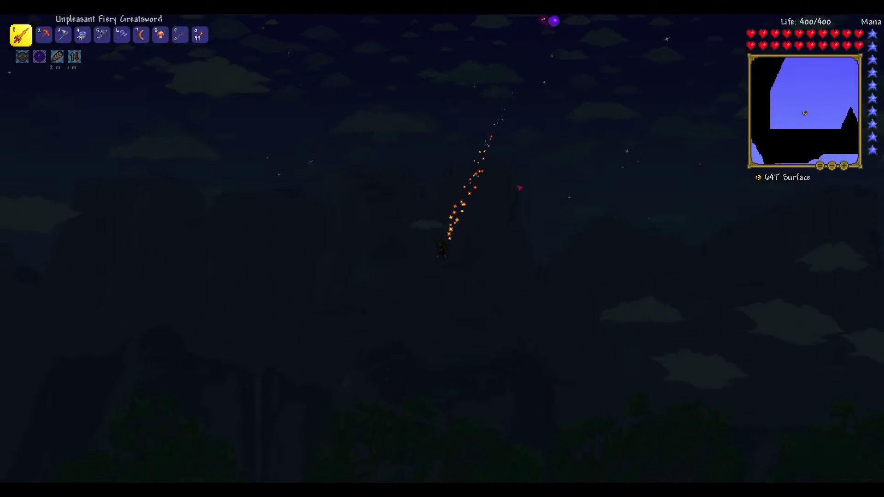
{"action": "key", "text": "space"}
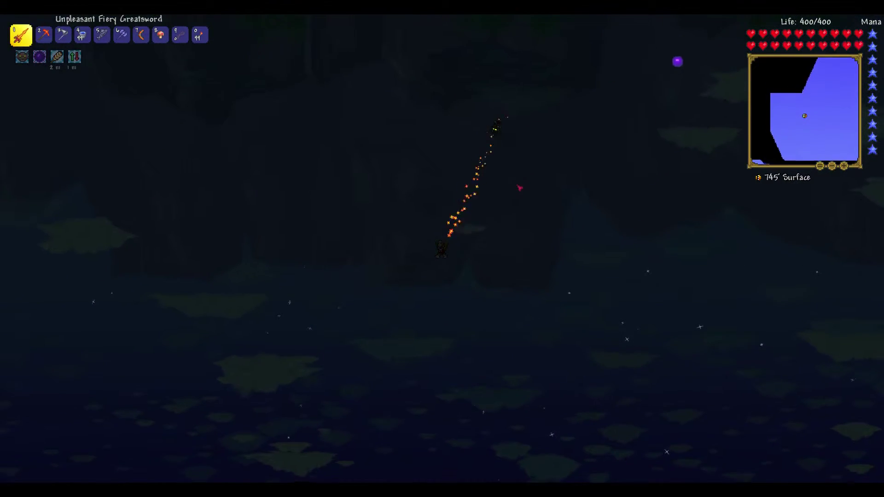
{"action": "key", "text": "space"}
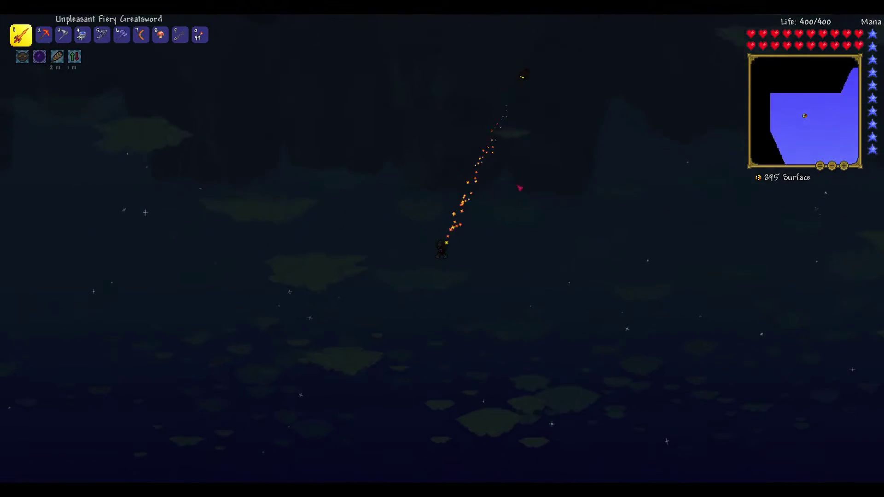
{"action": "key", "text": "space"}
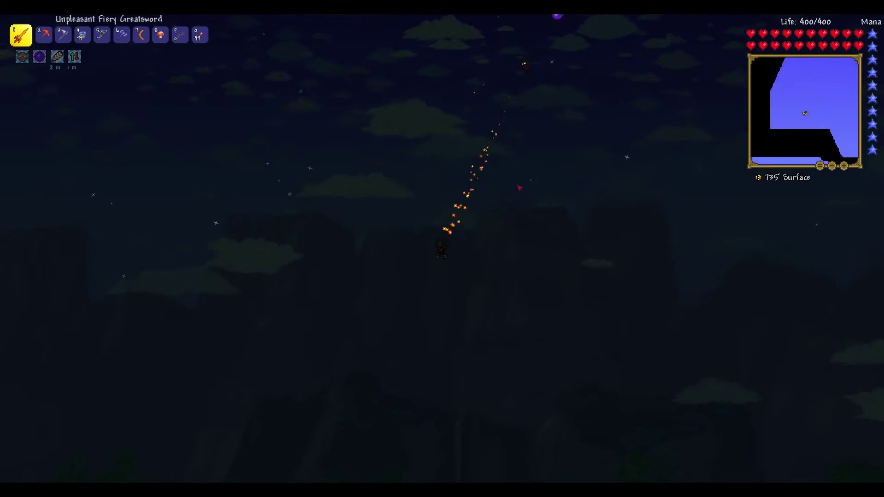
{"action": "key", "text": "space"}
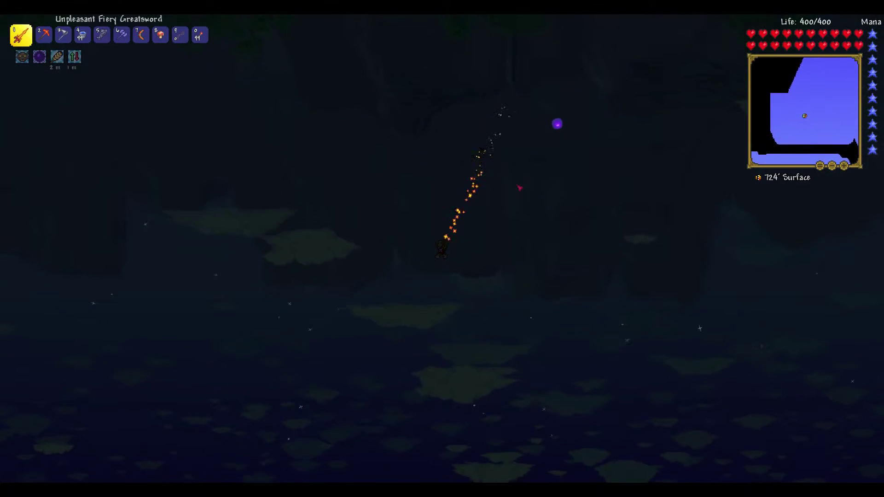
{"action": "key", "text": "space"}
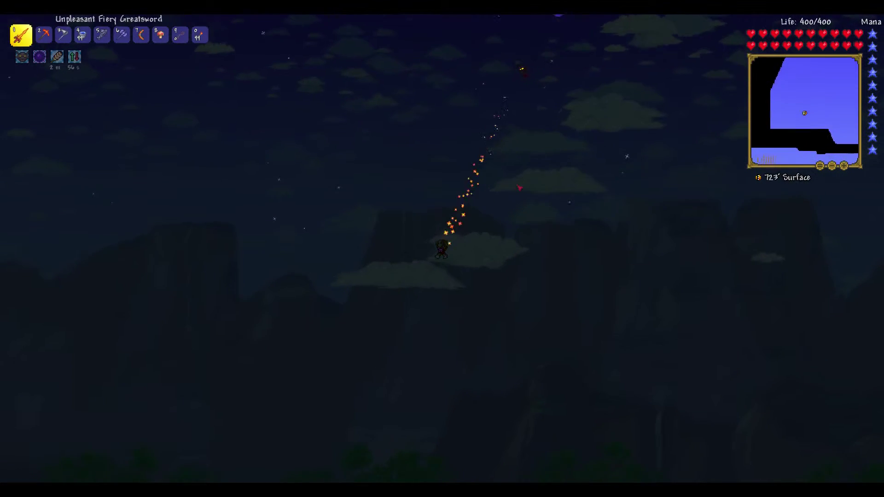
{"action": "key", "text": "space"}
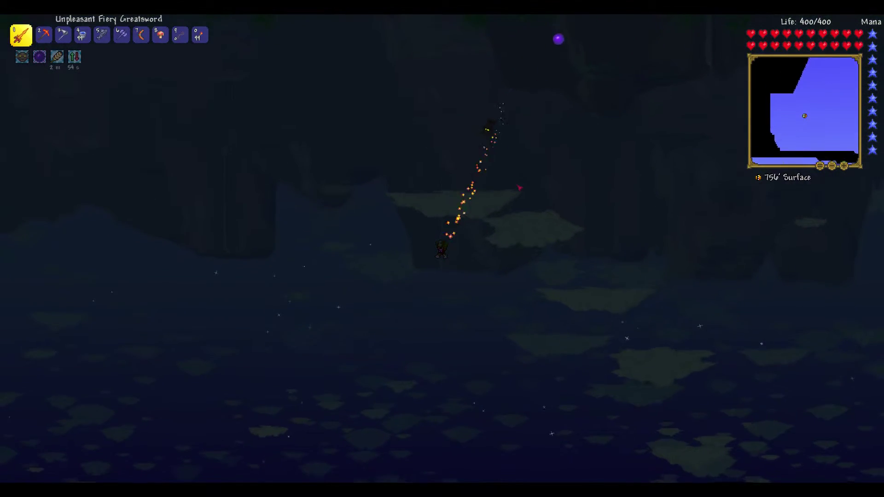
{"action": "key", "text": "space"}
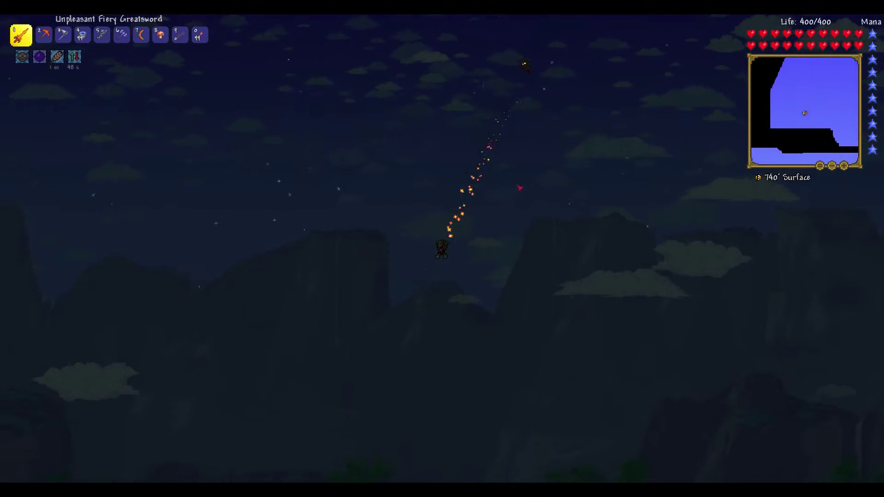
{"action": "key", "text": "space"}
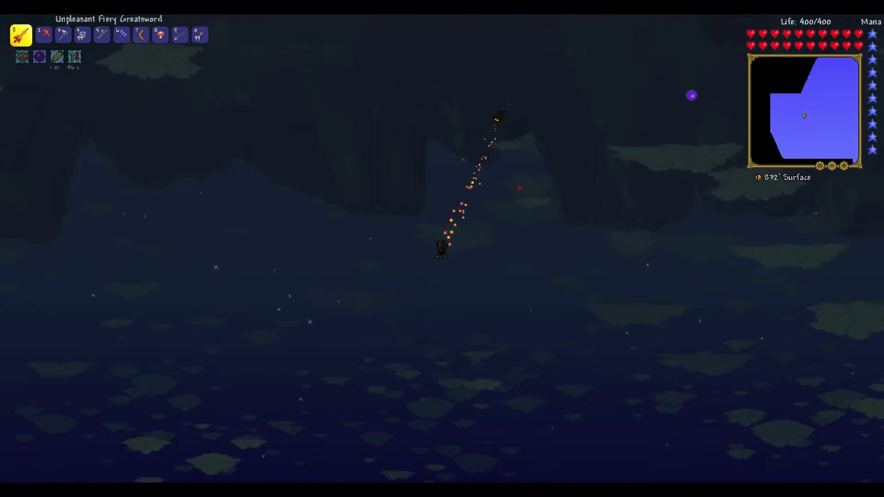
{"action": "key", "text": "space"}
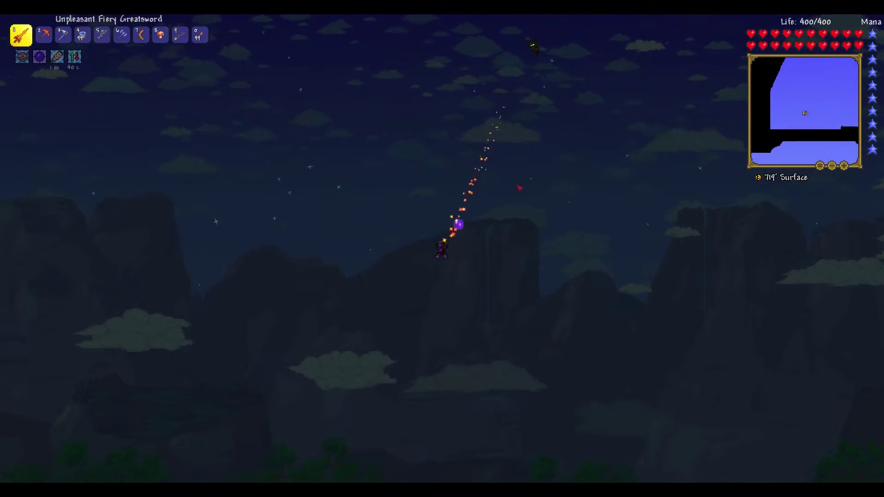
Step: Keep flipping gravity near the space boundary, crossing the night sky without finding an island
{"action": "key", "text": "space"}
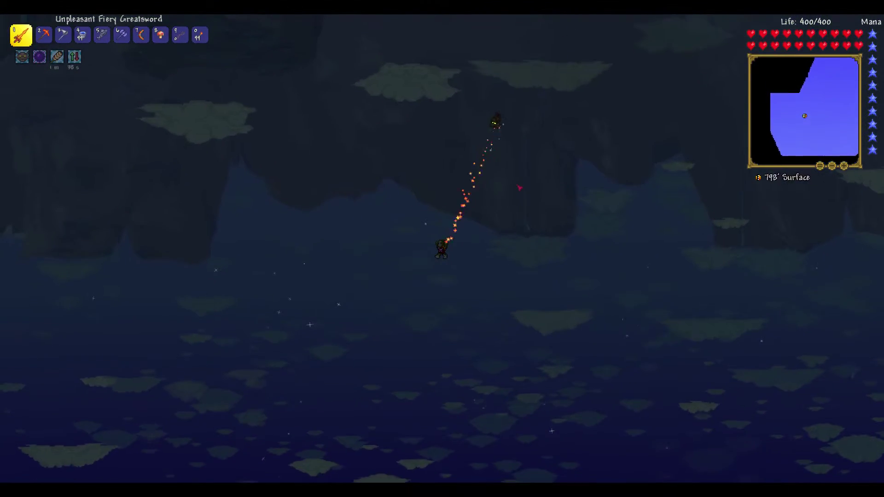
{"action": "key", "text": "space"}
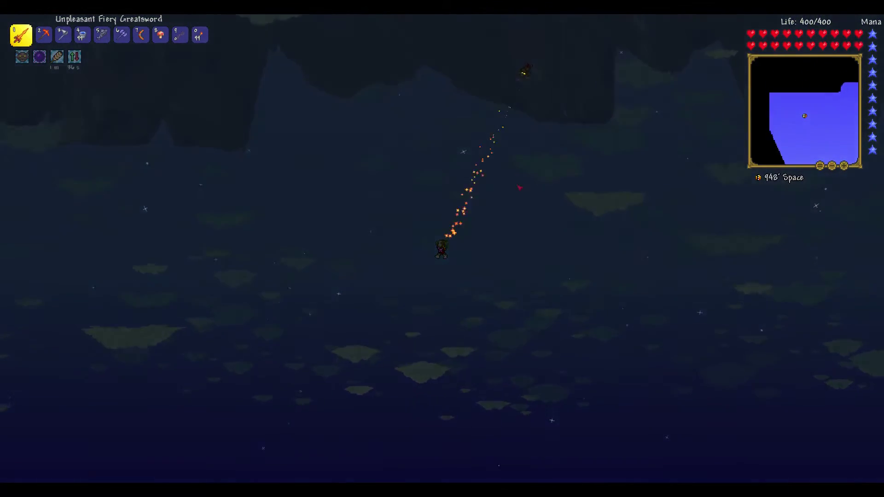
{"action": "key", "text": "space"}
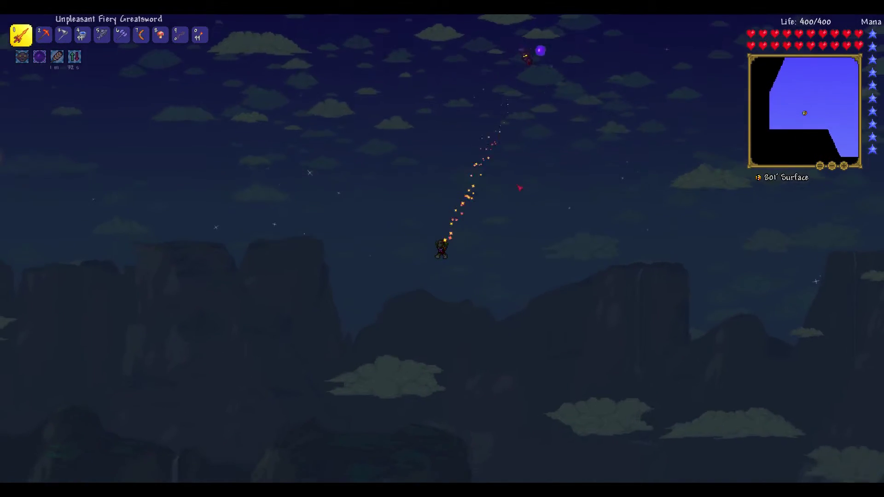
{"action": "key", "text": "space"}
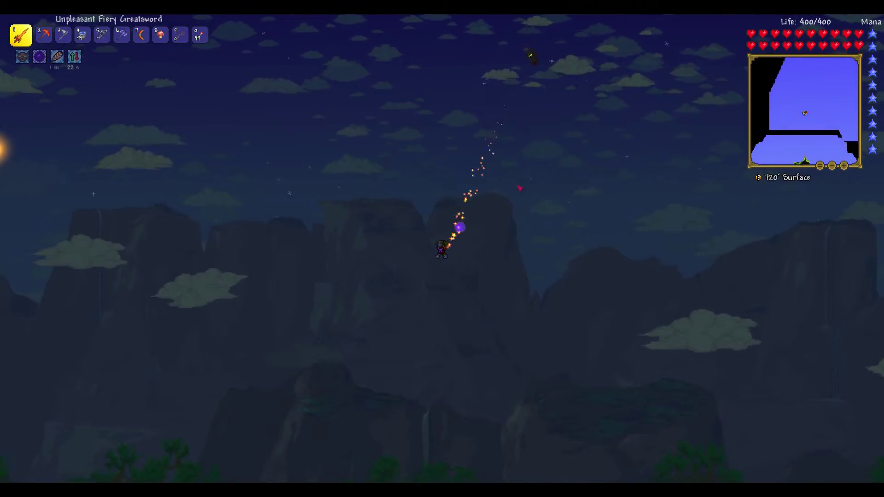
{"action": "key", "text": "space"}
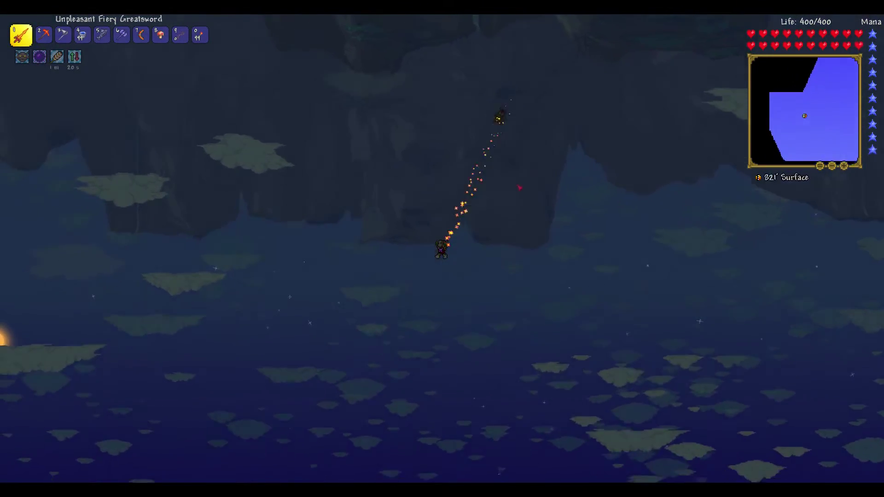
{"action": "key", "text": "space"}
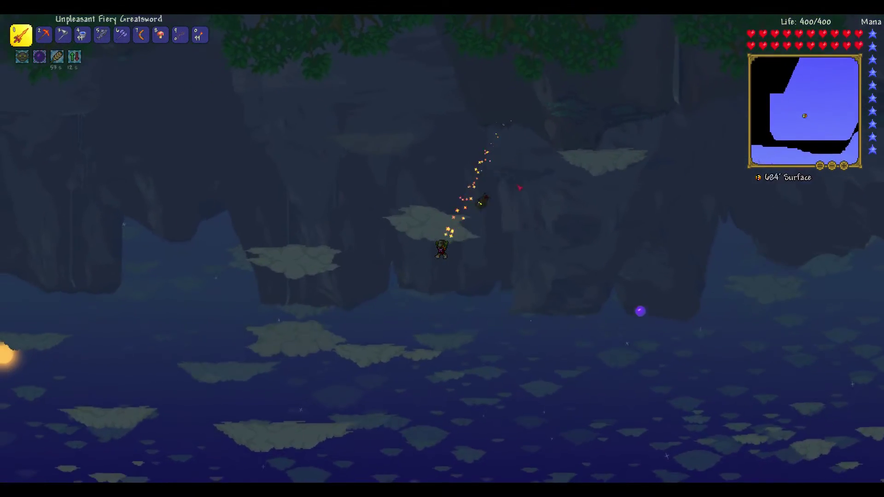
{"action": "key", "text": "space"}
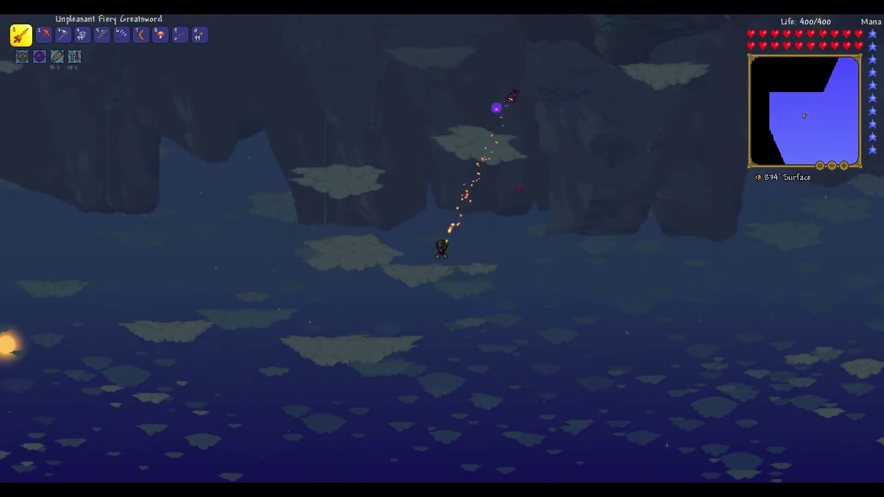
{"action": "key", "text": "space"}
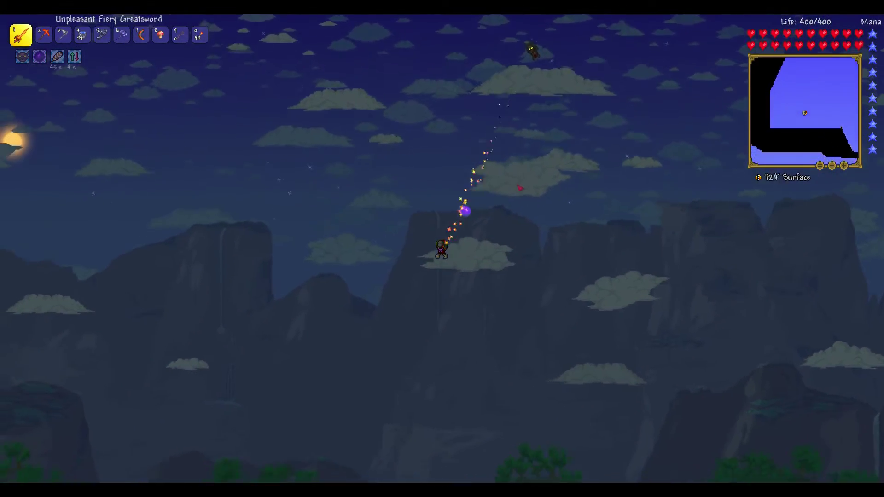
{"action": "key", "text": "space"}
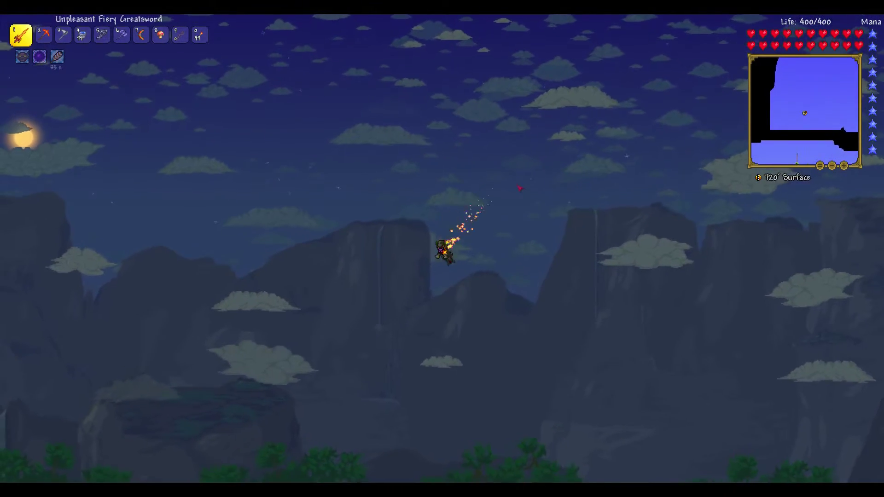
Step: Grab the purple potion stack from the inventory and close it again
{"action": "key", "text": "Escape"}
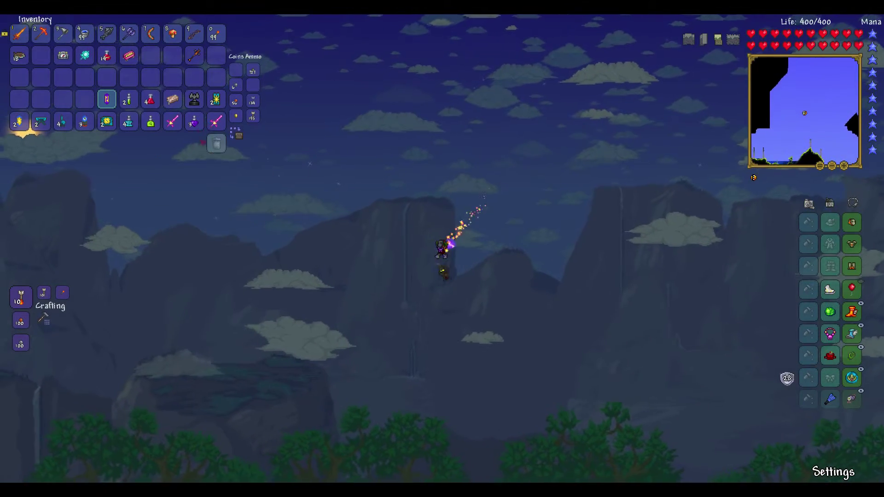
{"action": "left_click", "coordinate": [193, 122]}
{"action": "key", "text": "Escape"}
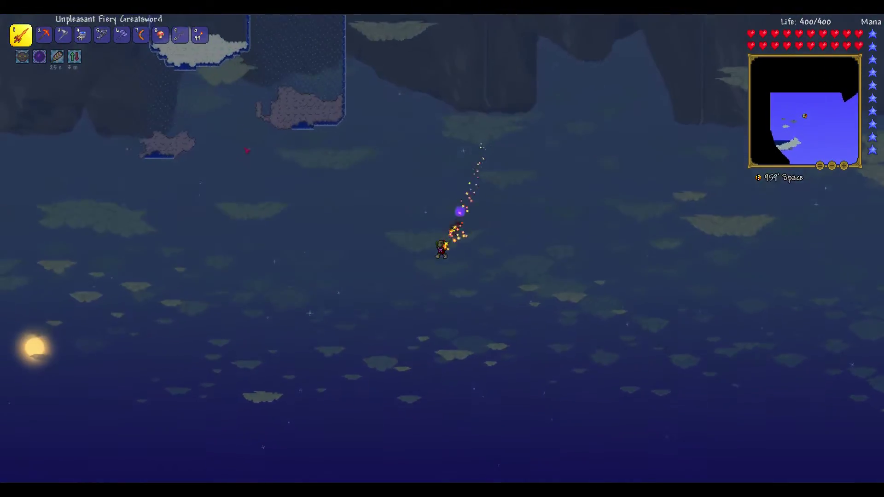
Step: Alternate gravity with W to bob between roughly 670 and 950 feet while drifting sideways
{"action": "key", "text": "w"}
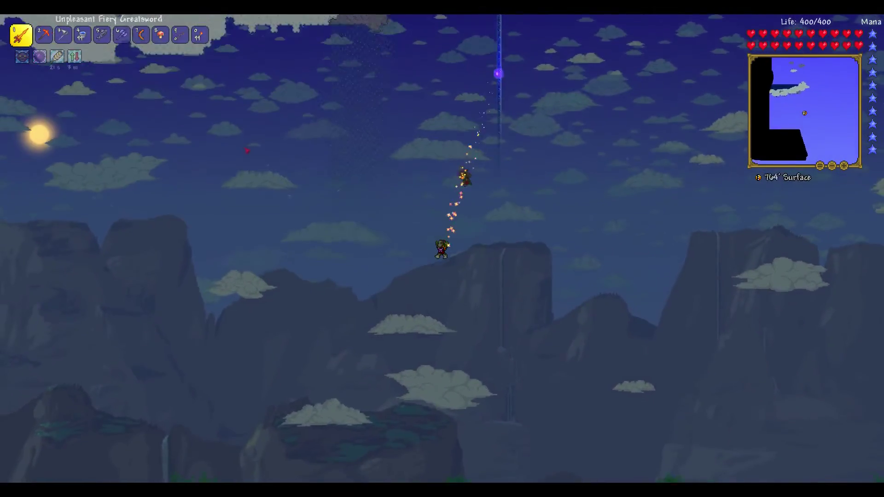
{"action": "key", "text": "w"}
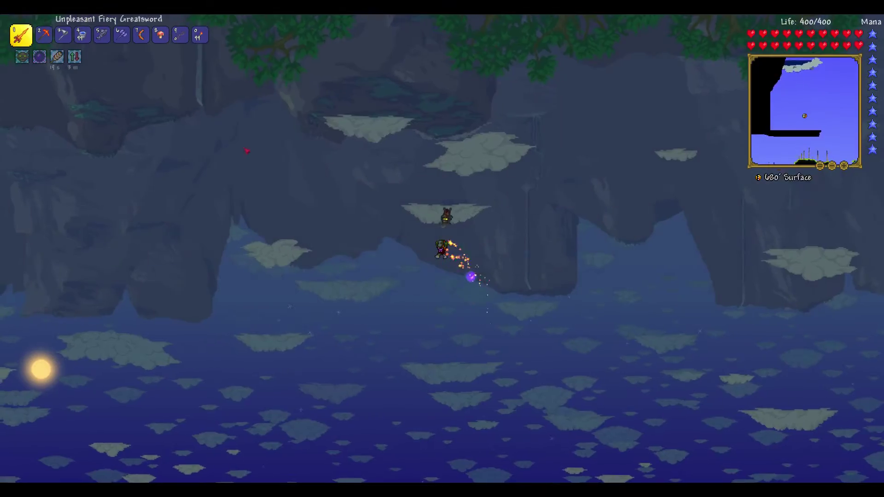
{"action": "key", "text": "w"}
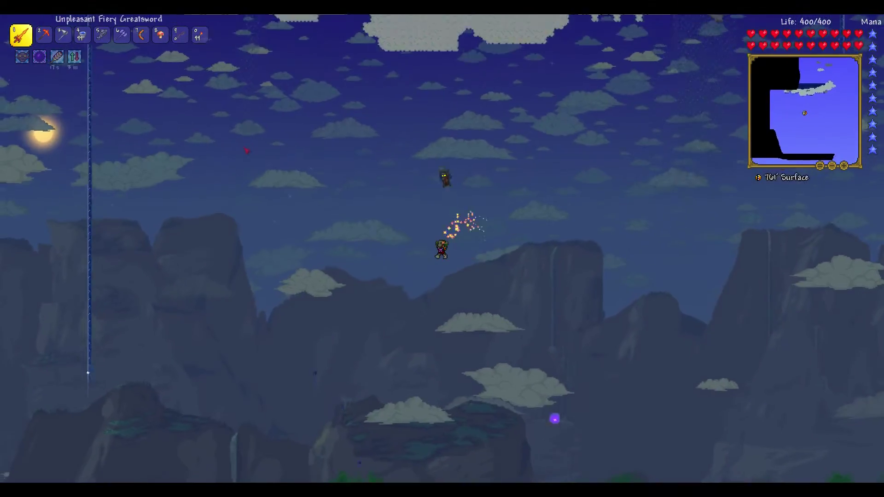
{"action": "key", "text": "w"}
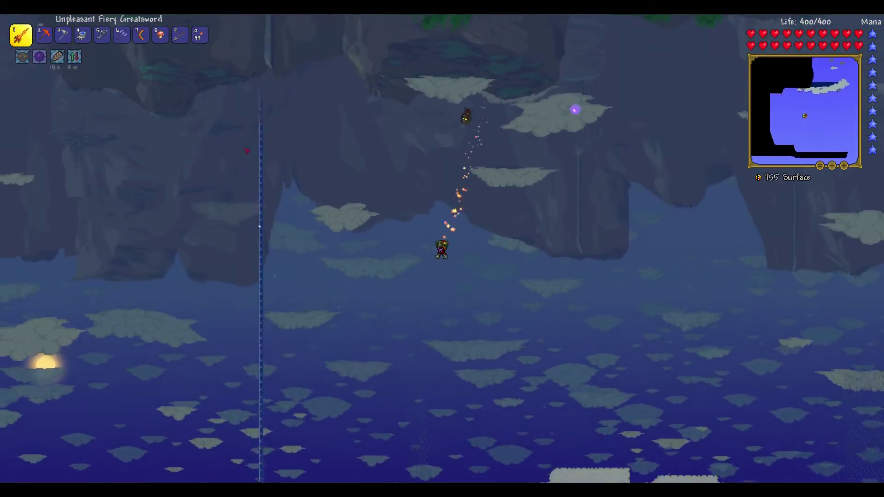
{"action": "key", "text": "w"}
{"action": "key", "text": "w"}
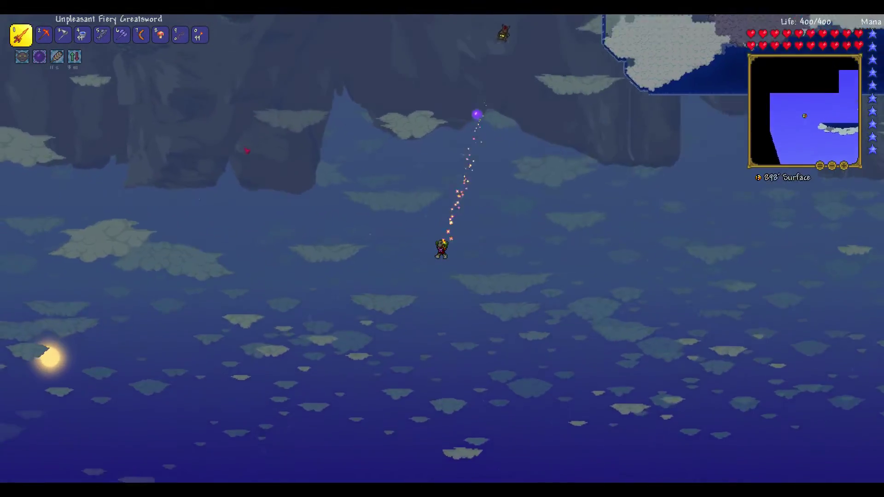
{"action": "key", "text": "w"}
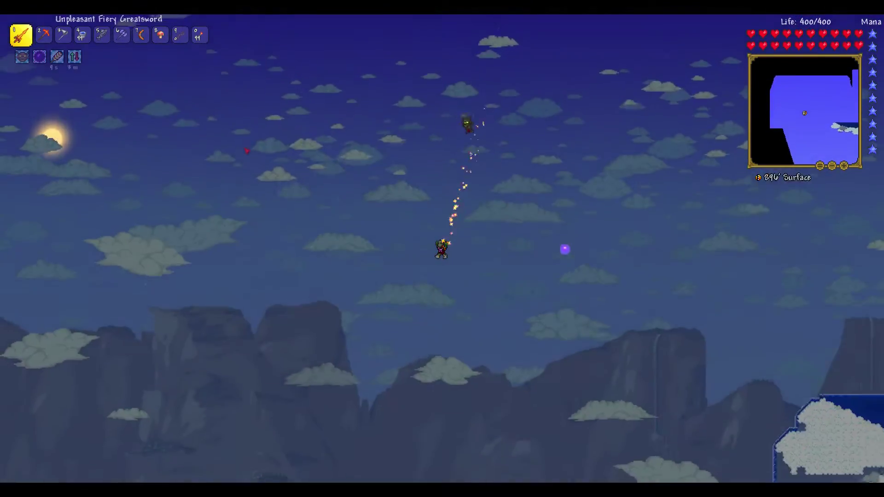
{"action": "key", "text": "w"}
{"action": "key", "text": "w"}
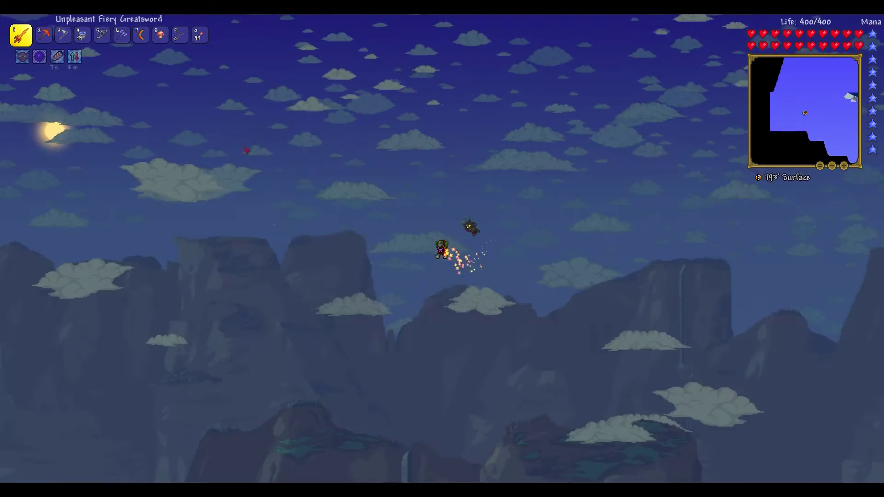
{"action": "key", "text": "w"}
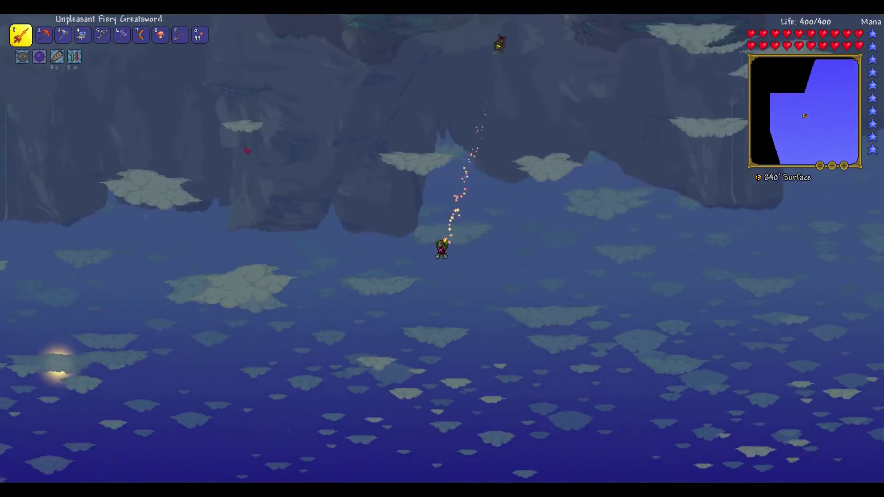
{"action": "key", "text": "w"}
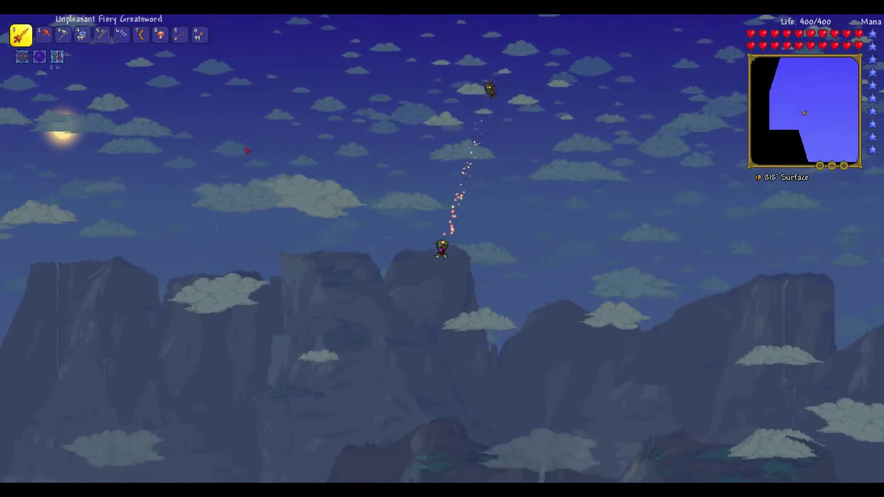
Step: Continue the rise-and-drop rhythm along the space boundary, still searching for a sky island
{"action": "key", "text": "w"}
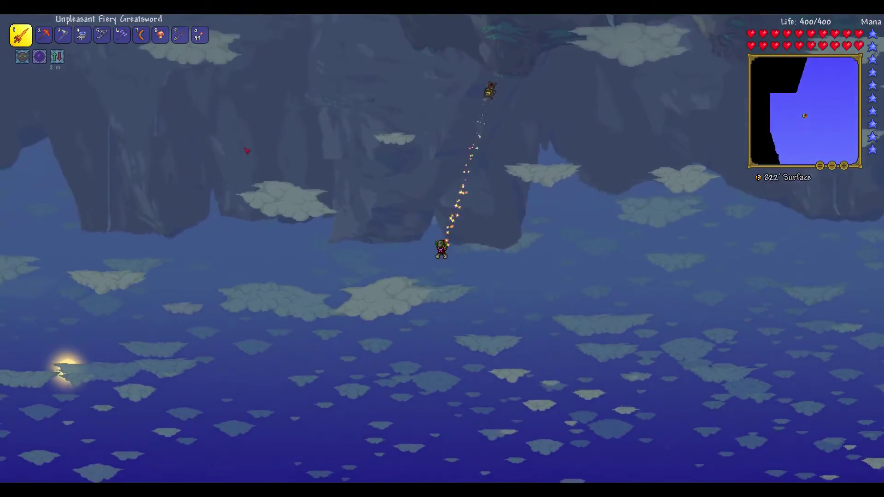
{"action": "key", "text": "w"}
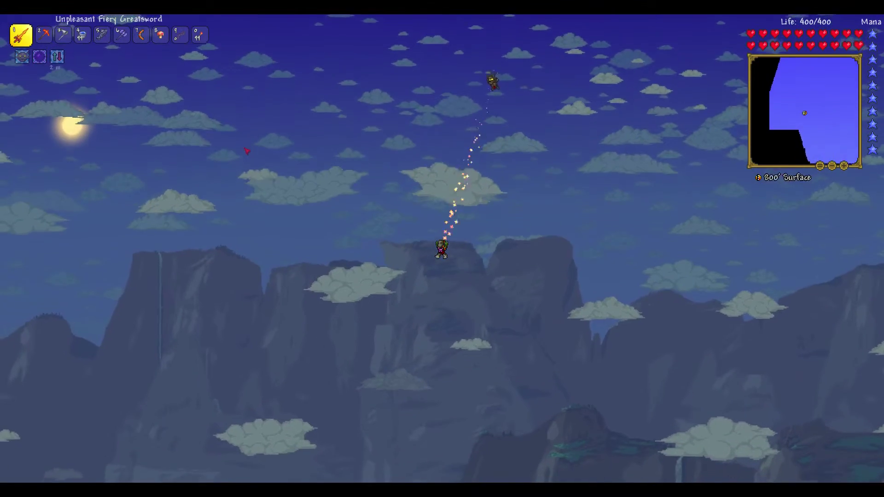
{"action": "key", "text": "w"}
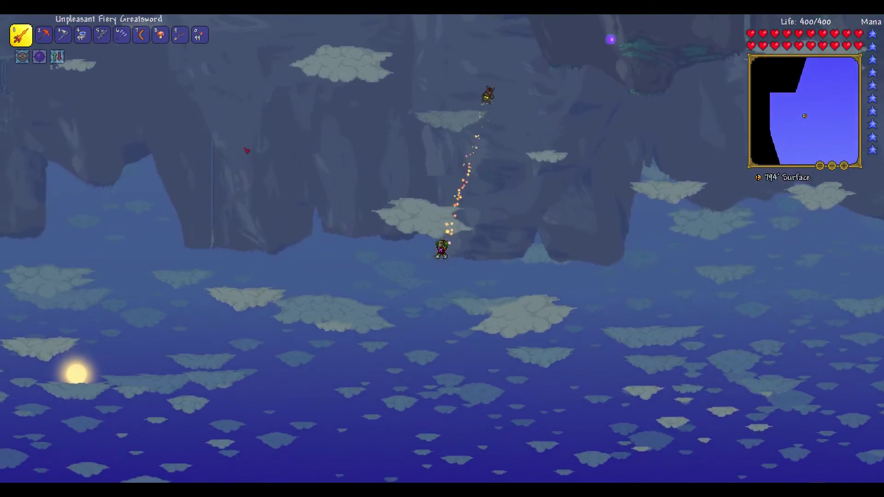
{"action": "key", "text": "w"}
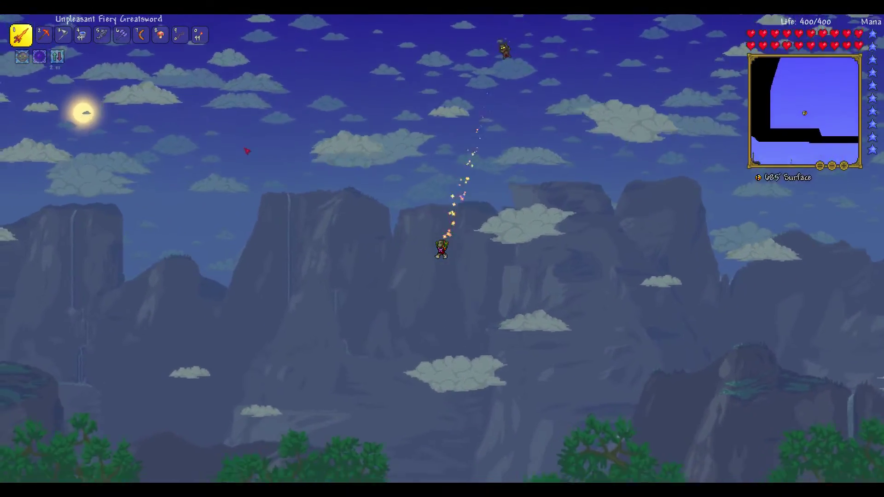
{"action": "key", "text": "w"}
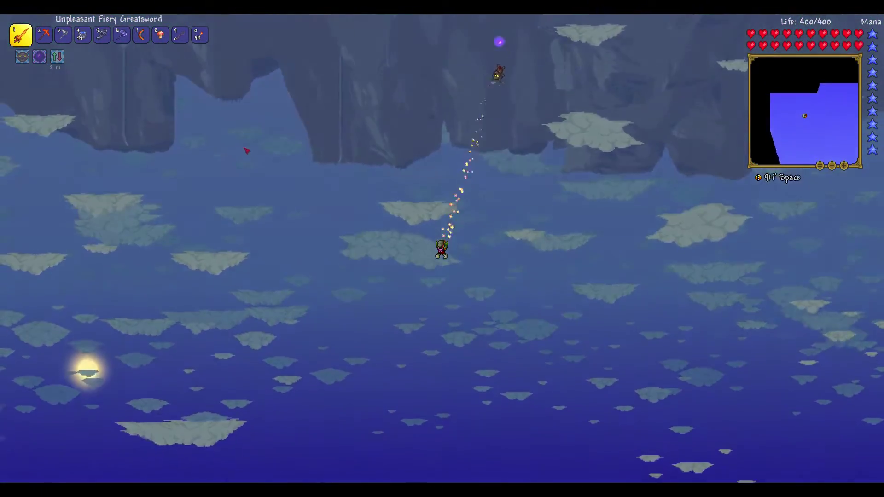
{"action": "key", "text": "w"}
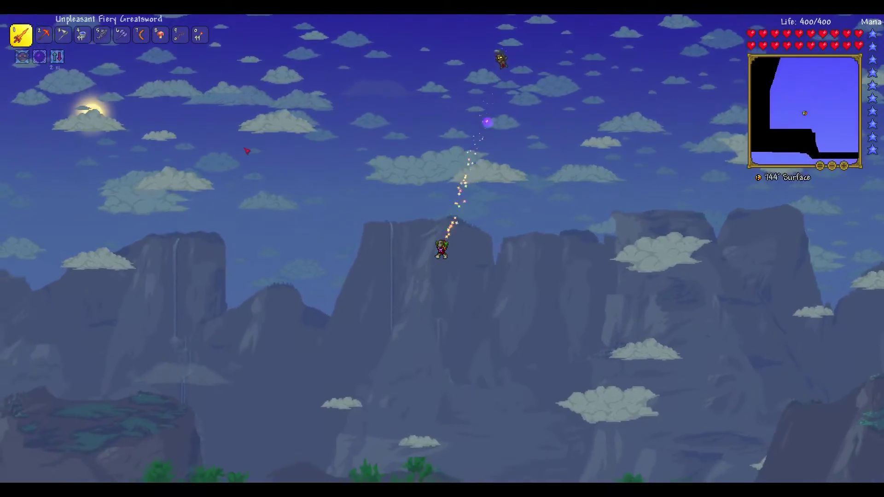
{"action": "key", "text": "w"}
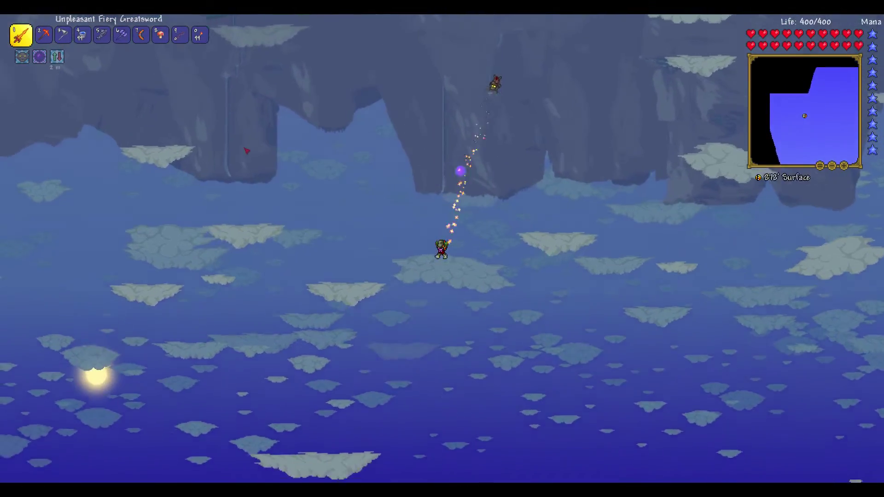
{"action": "key", "text": "w"}
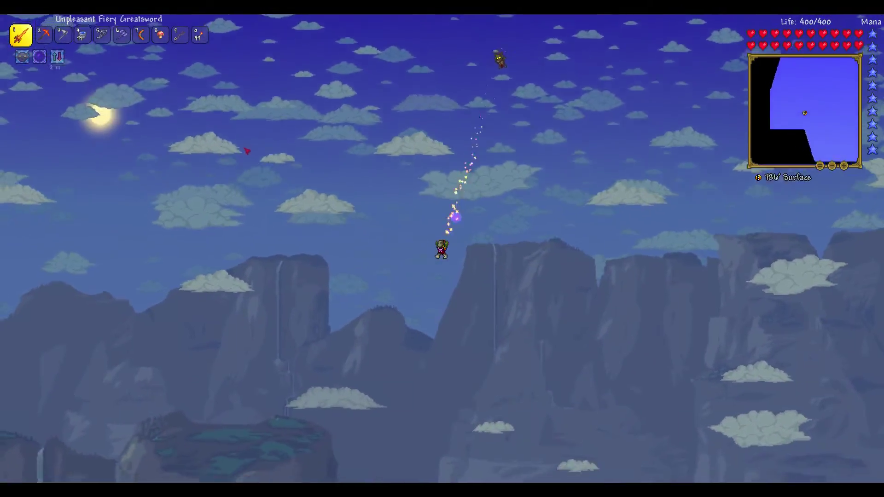
{"action": "key", "text": "w"}
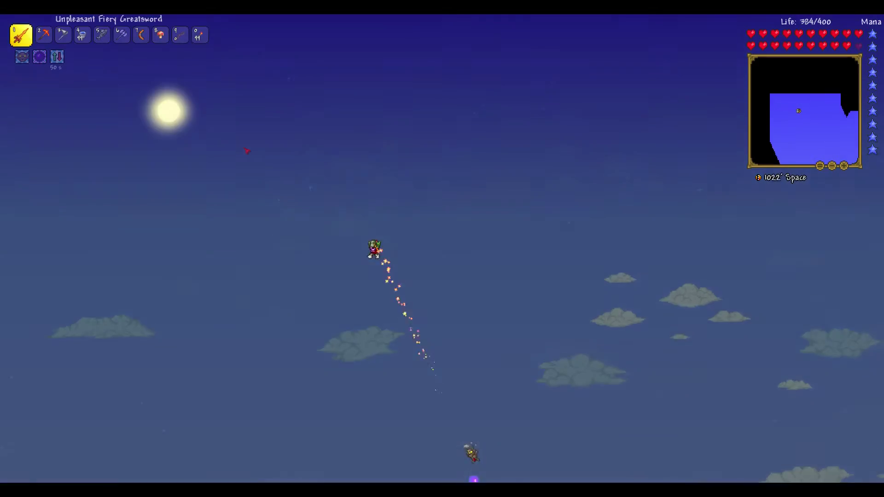
Step: Check the inventory, then resume toggling gravity to travel sideways through space
{"action": "key", "text": "Escape"}
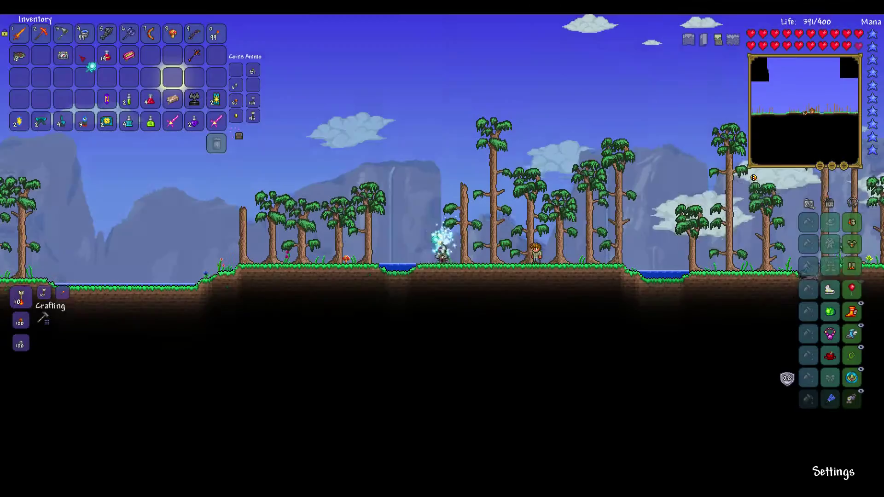
{"action": "key", "text": "Escape"}
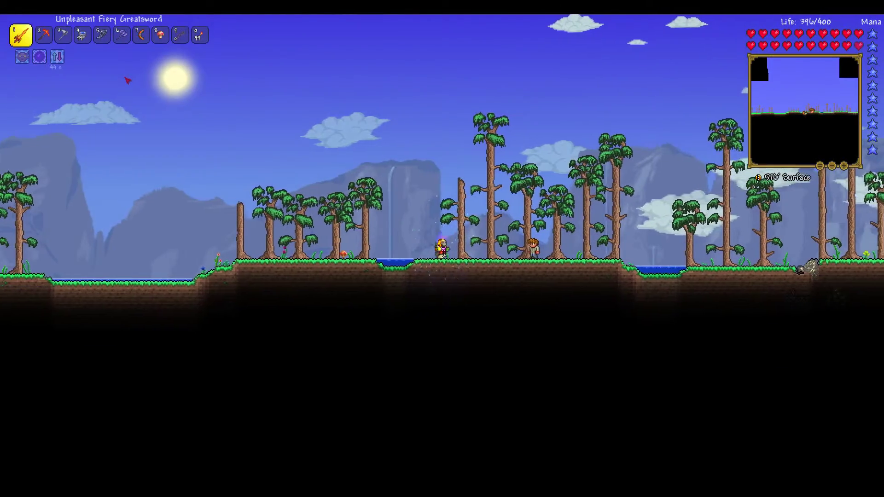
{"action": "key", "text": "w"}
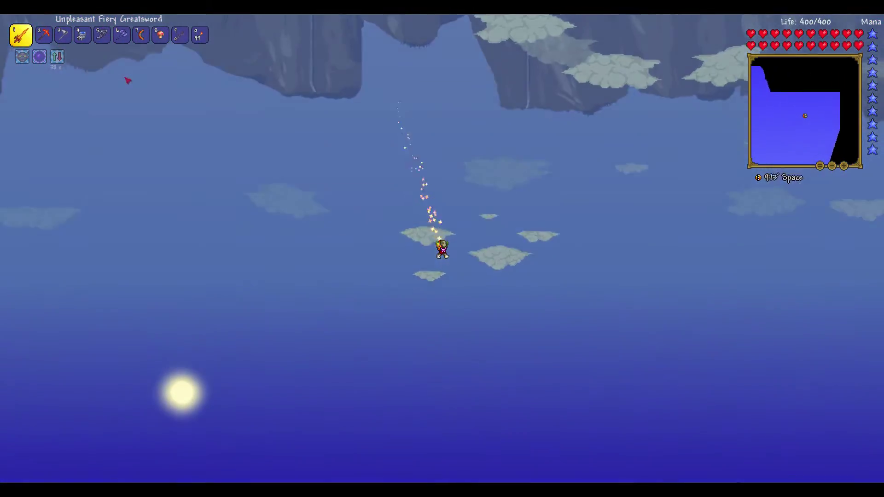
{"action": "key", "text": "w"}
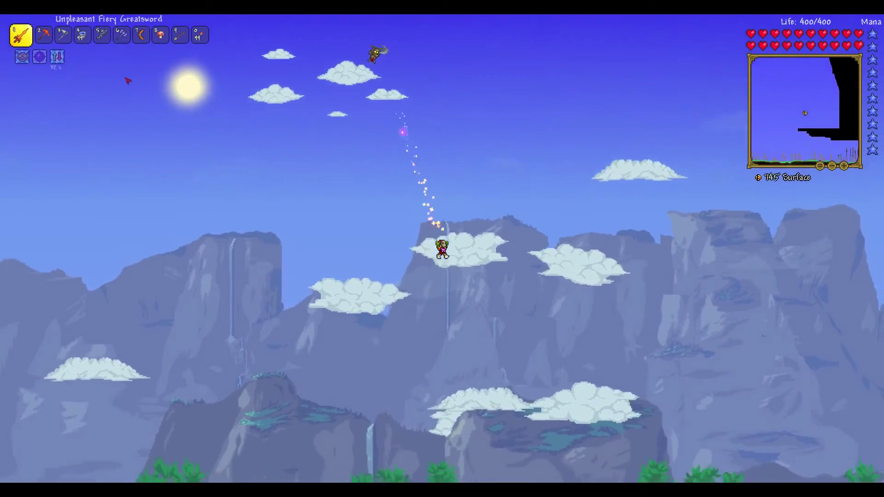
{"action": "key", "text": "w"}
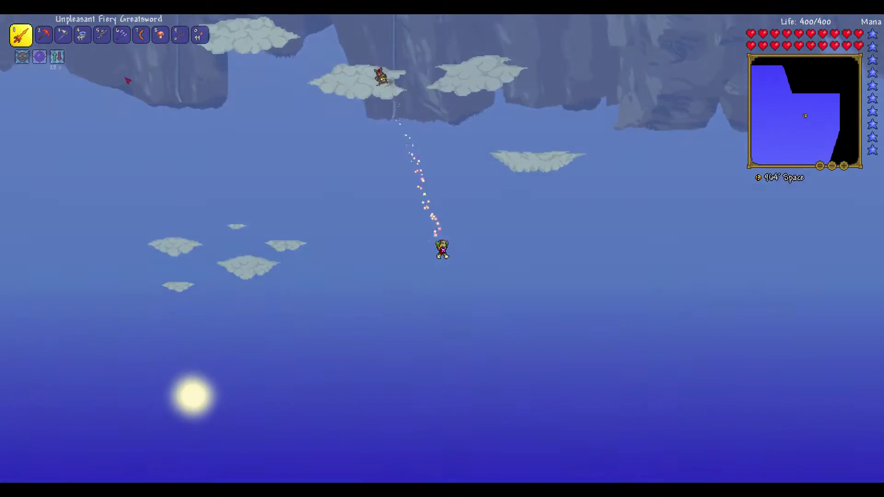
{"action": "key", "text": "w"}
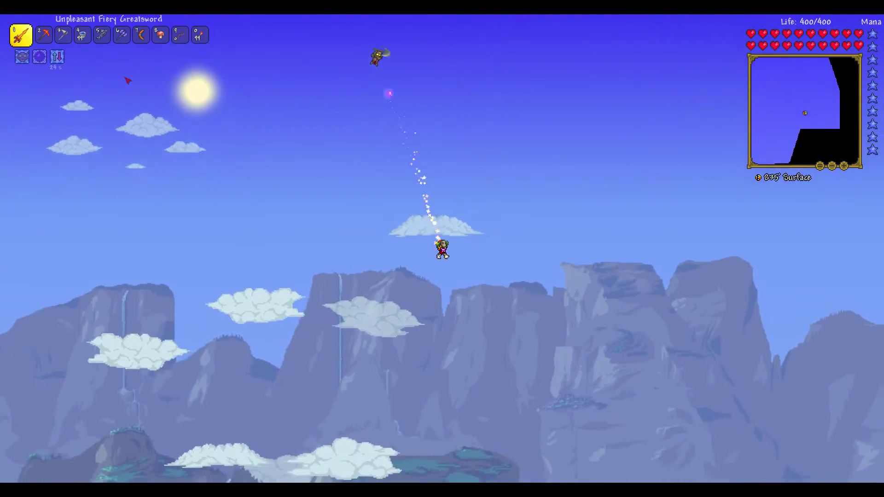
{"action": "key", "text": "w"}
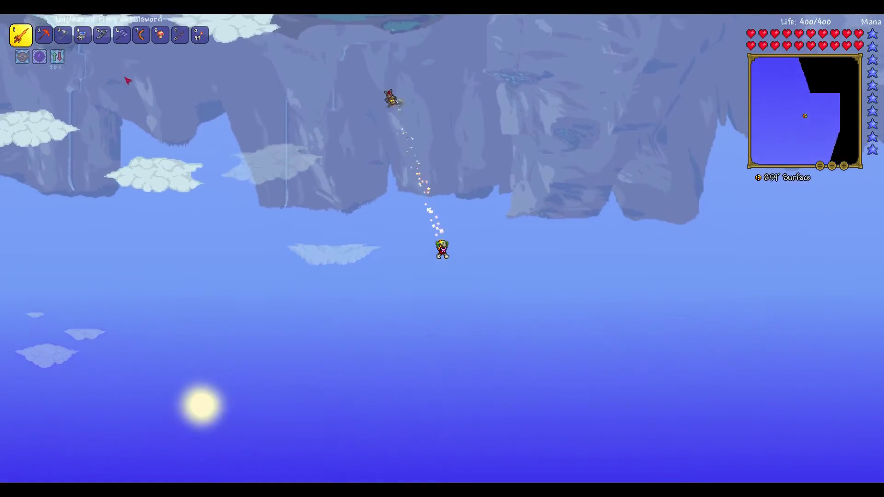
Step: Keep bobbing until a floating island appears near 1,068 ft and rise toward it
{"action": "key", "text": "w"}
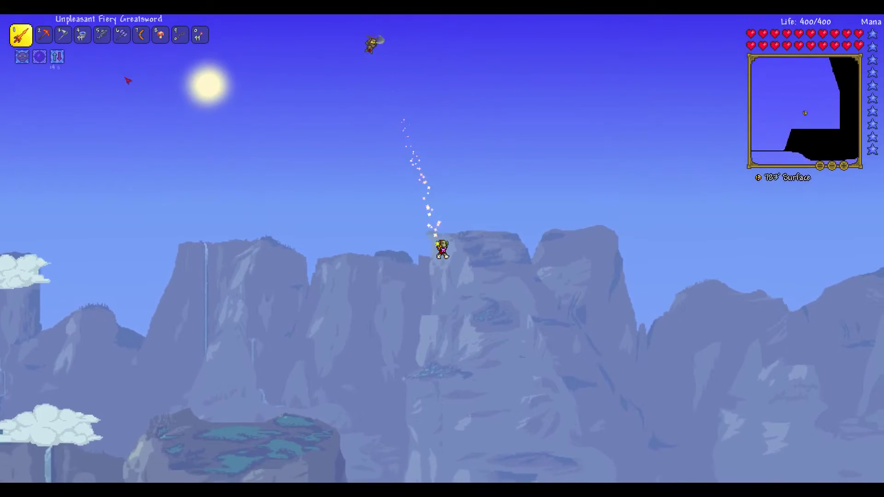
{"action": "key", "text": "w"}
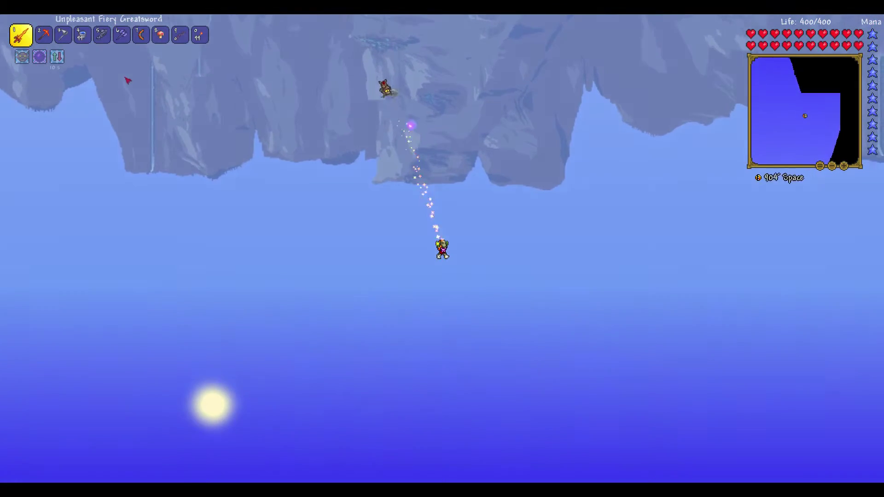
{"action": "key", "text": "w"}
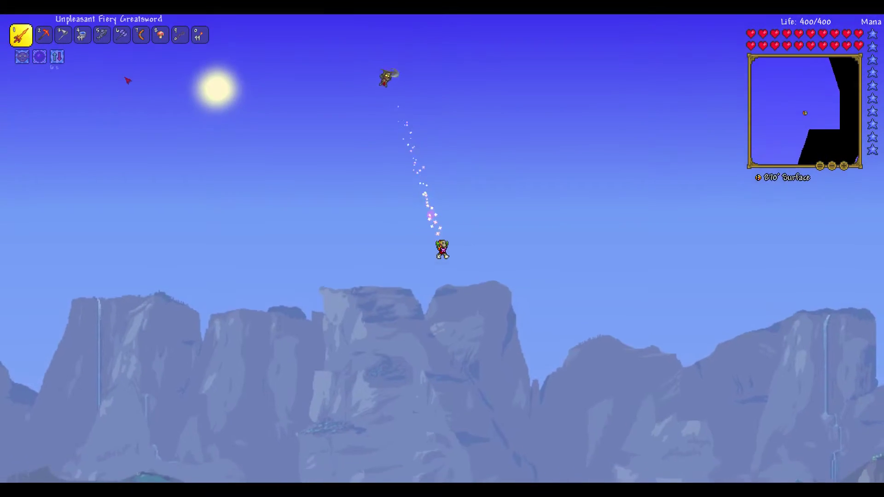
{"action": "key", "text": "w"}
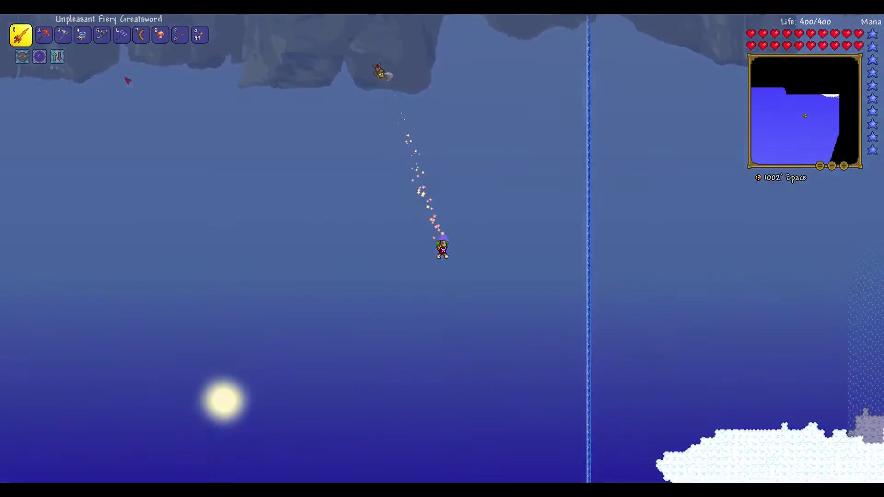
{"action": "key", "text": "w"}
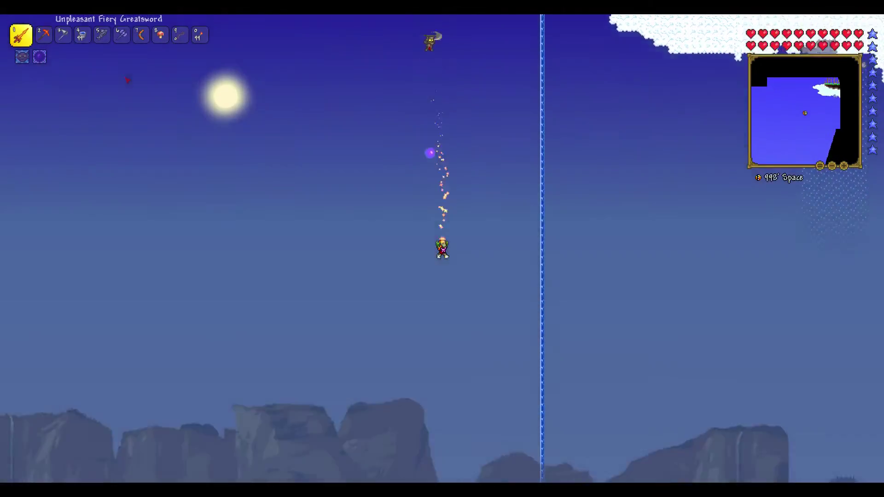
{"action": "key", "text": "Escape"}
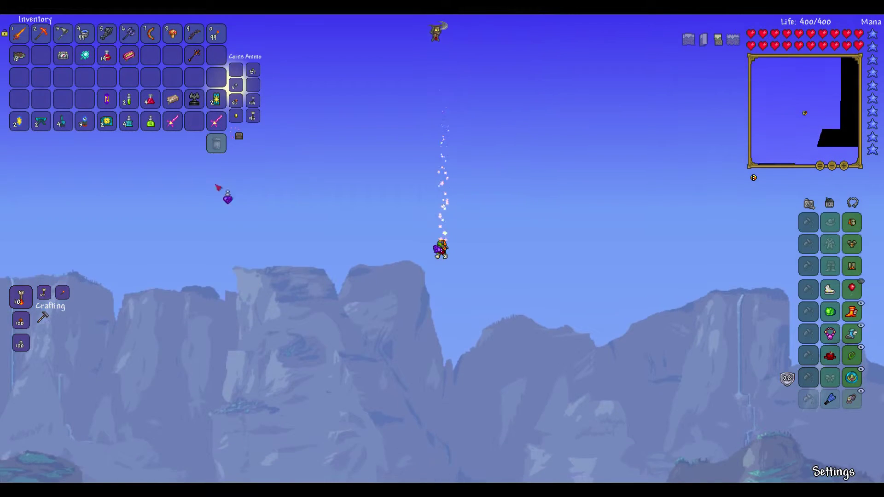
{"action": "key", "text": "Escape"}
{"action": "key", "text": "Up"}
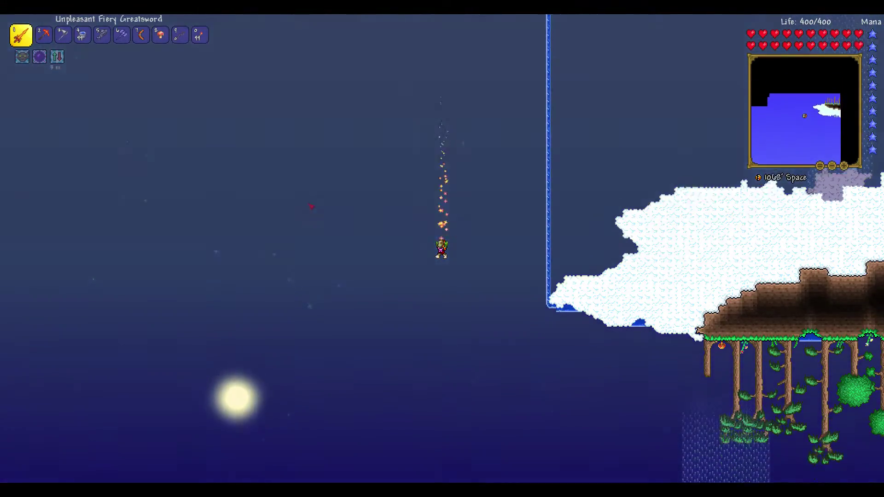
Step: Land on the island, walk to the Skyware house and loot its Skyware Chest
{"action": "key", "text": "Up"}
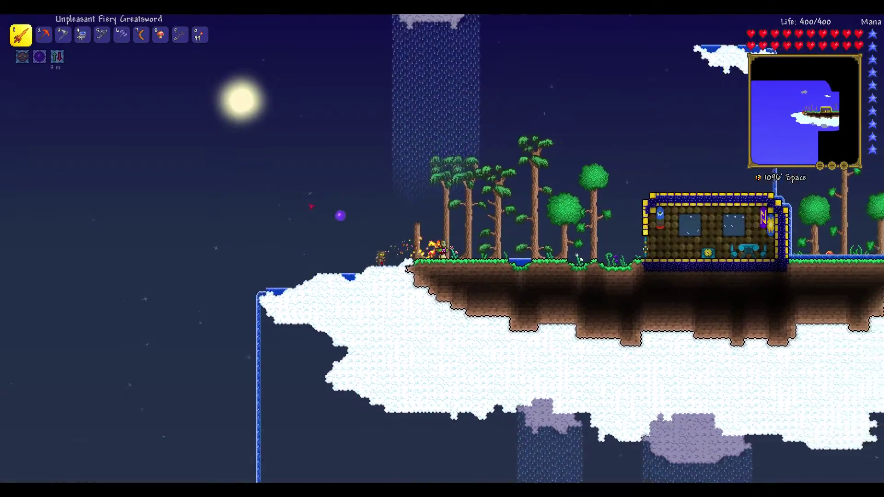
{"action": "key", "text": "d"}
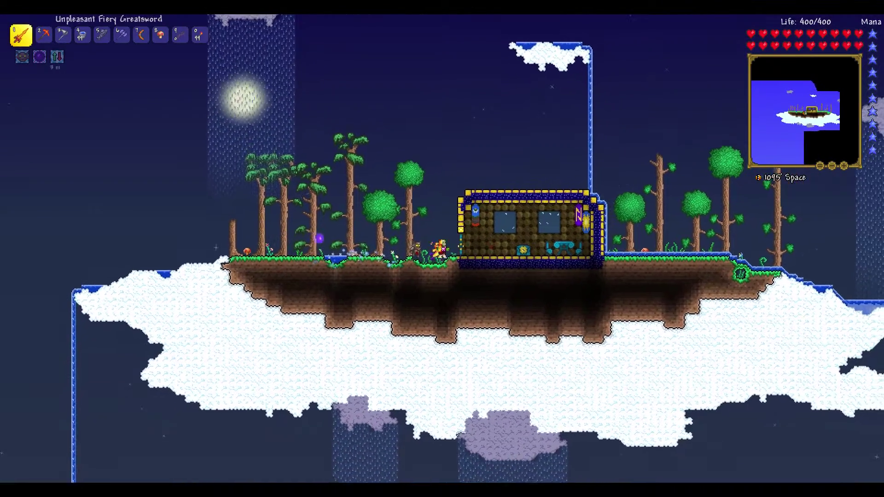
{"action": "right_click", "coordinate": [455, 251]}
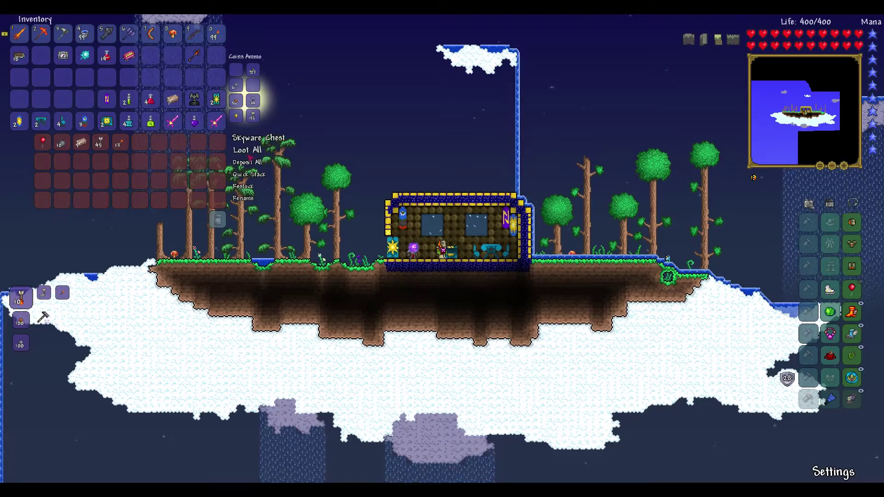
{"action": "key", "text": "Escape"}
Step: Mine the emptied chest, Skyware table, chairs, banners and door with the pickaxe
{"action": "key", "text": "2"}
{"action": "key", "text": "d"}
{"action": "left_click", "coordinate": [425, 252]}
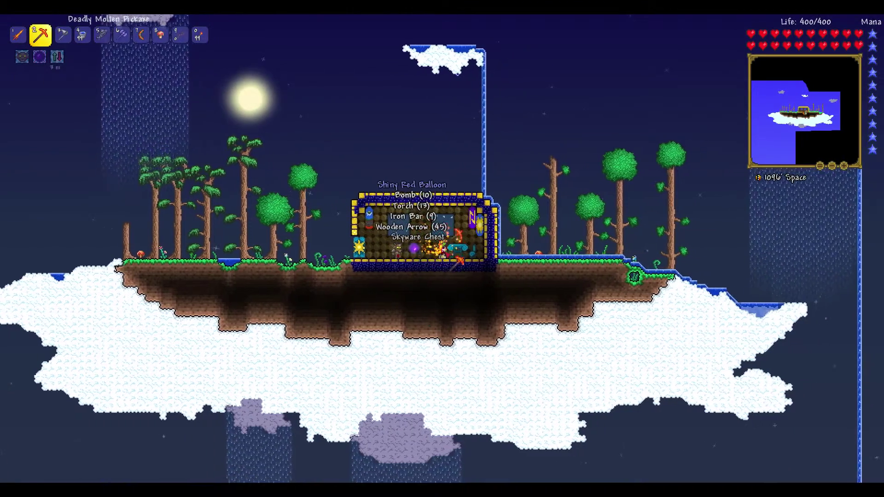
{"action": "key", "text": "d"}
{"action": "left_click", "coordinate": [461, 259]}
{"action": "key", "text": "a"}
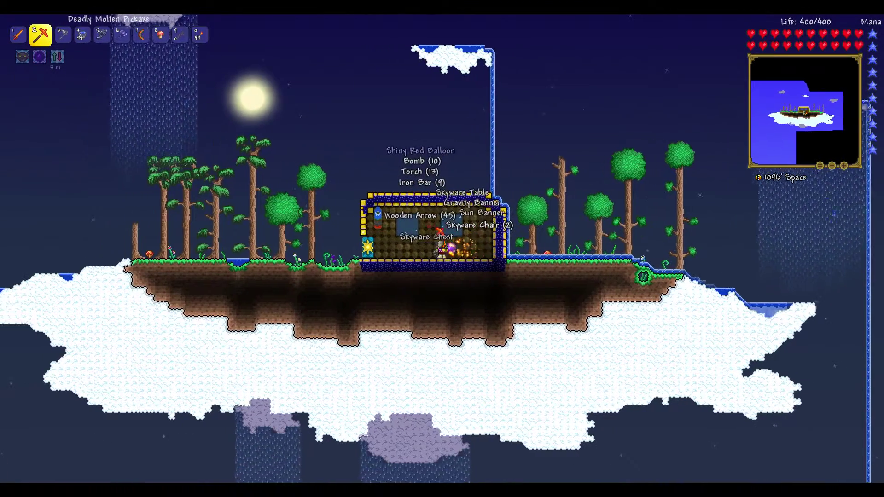
Step: Switch back to the fiery greatsword and fly out to the island's right edge
{"action": "key", "text": "1"}
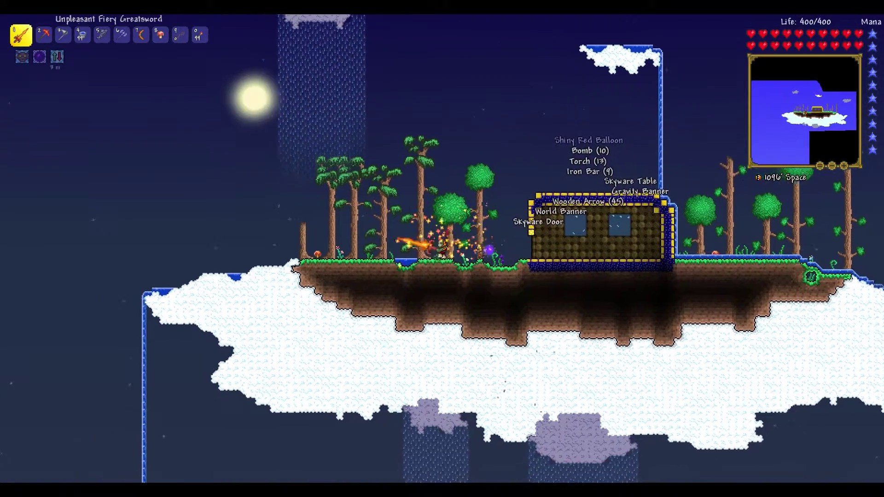
{"action": "key", "text": "d"}
{"action": "key", "text": "space"}
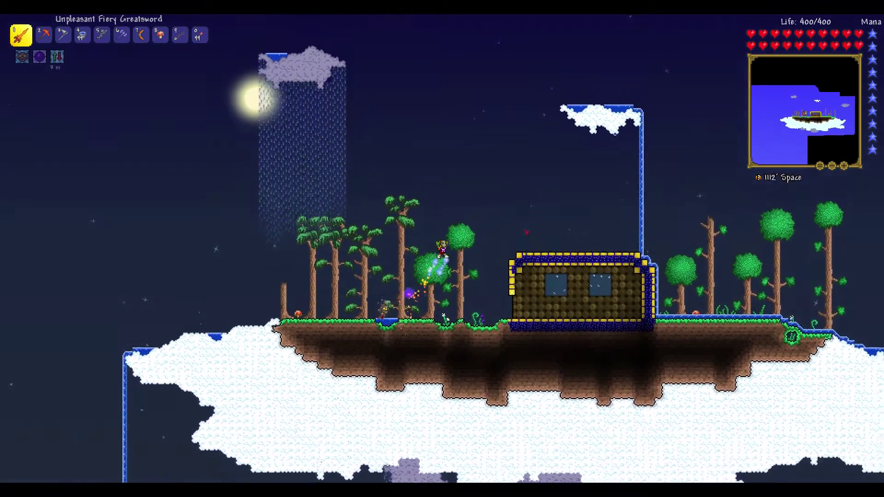
{"action": "key", "text": "d"}
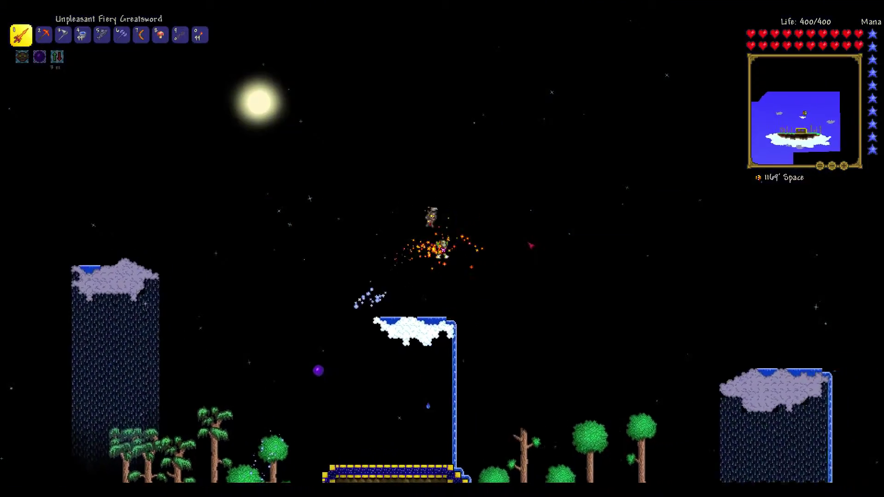
{"action": "key", "text": "d"}
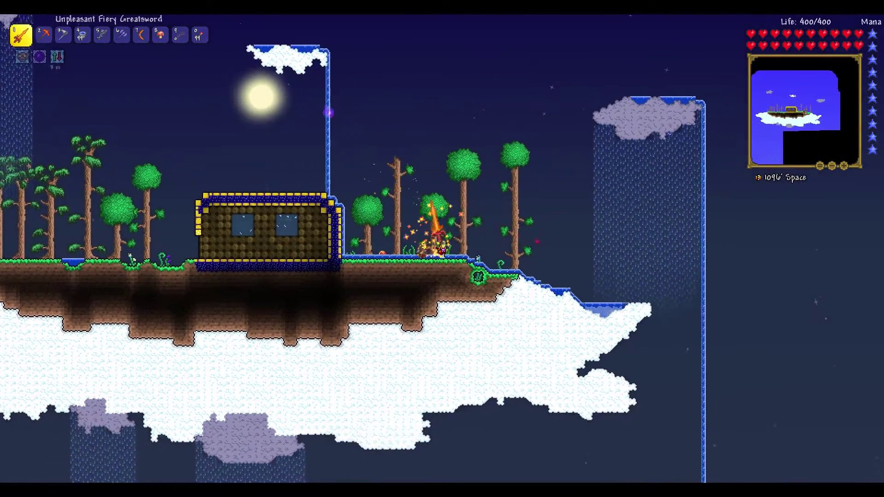
{"action": "left_click", "coordinate": [531, 240]}
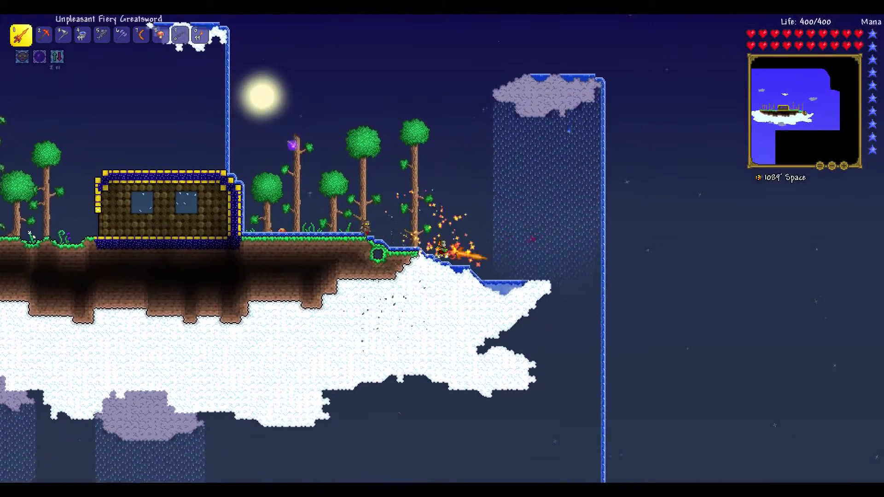
Step: Run off the island and reverse gravity repeatedly to travel onward through the sky
{"action": "key", "text": "d"}
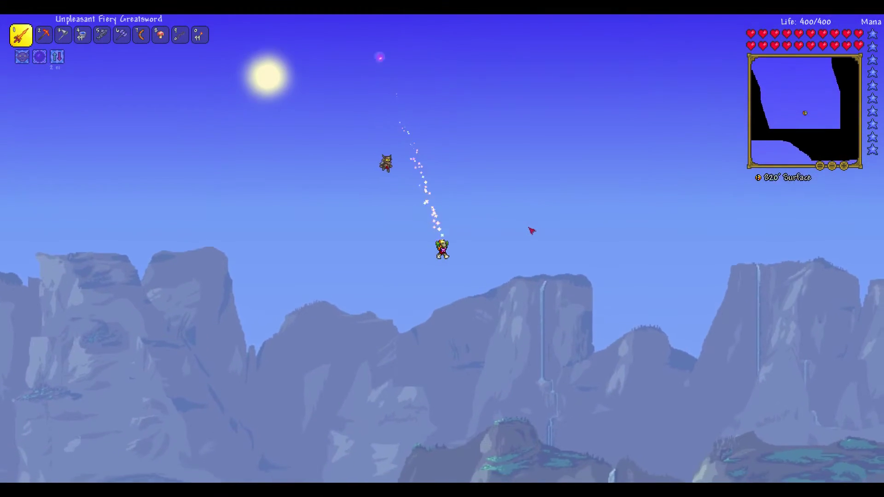
{"action": "key", "text": "w"}
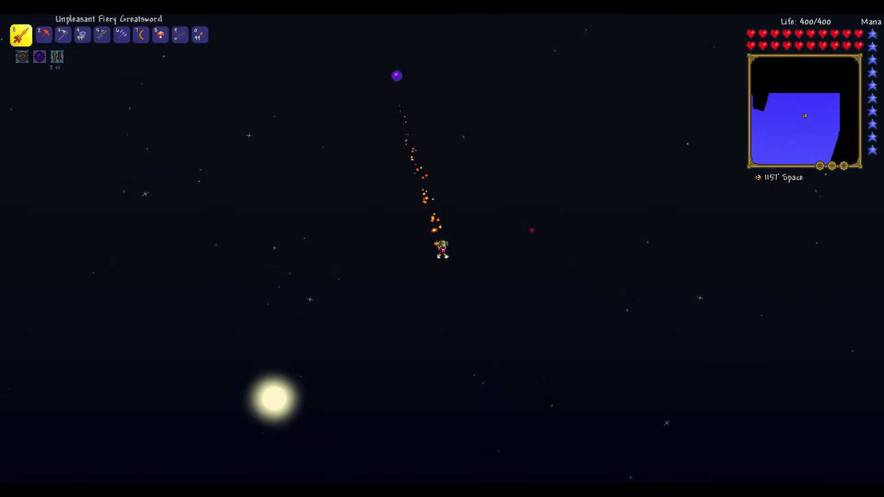
{"action": "key", "text": "w"}
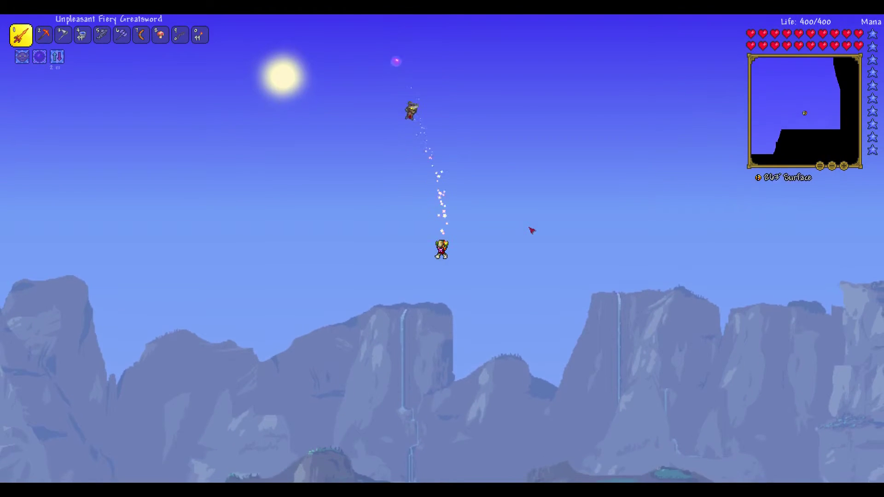
{"action": "key", "text": "w"}
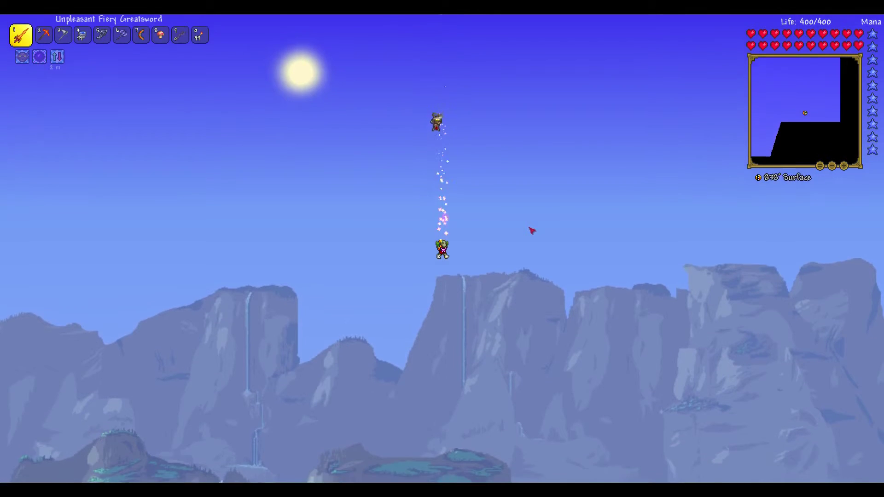
{"action": "key", "text": "w"}
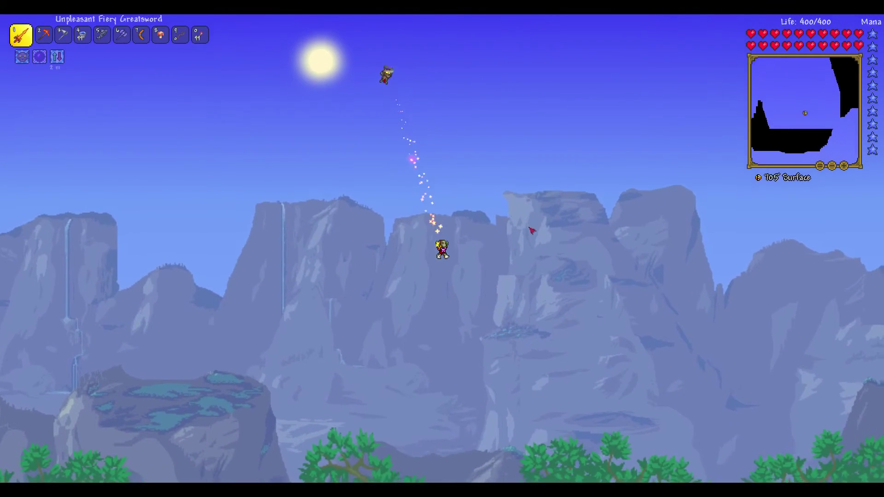
{"action": "key", "text": "w"}
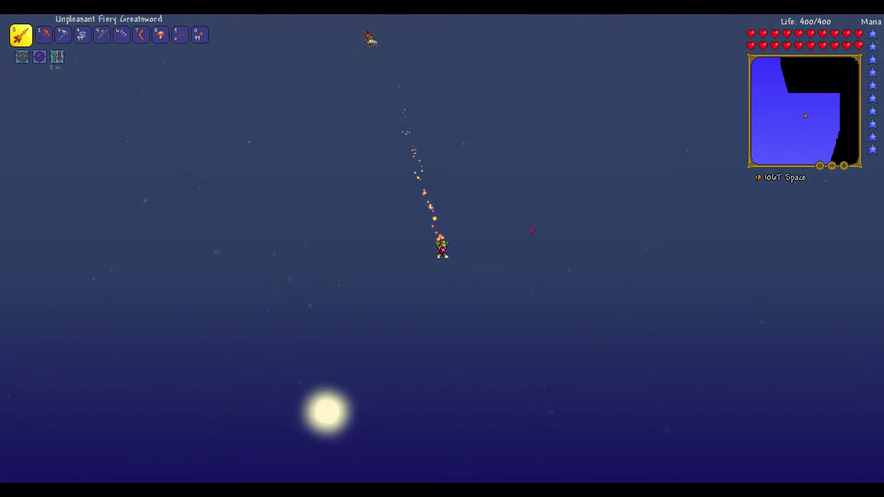
Step: Adjust height with quick gravity flips to arrive at a second sky island with a Skyware house
{"action": "key", "text": "w"}
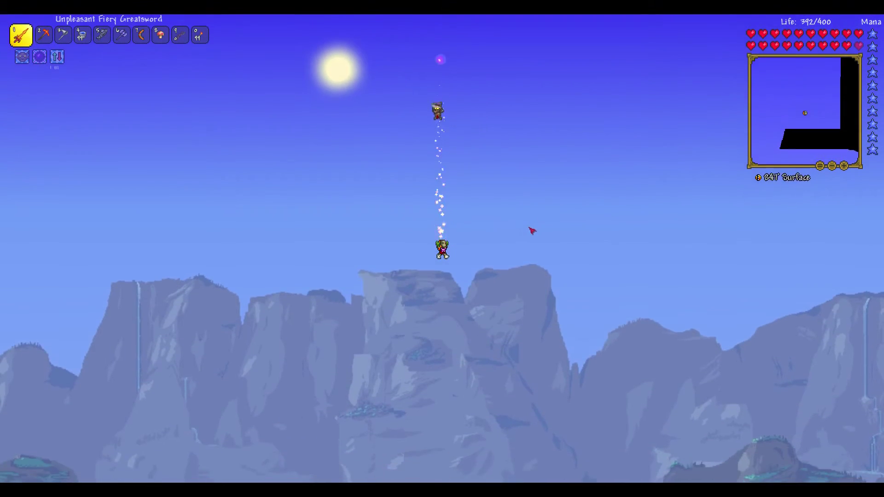
{"action": "key", "text": "w"}
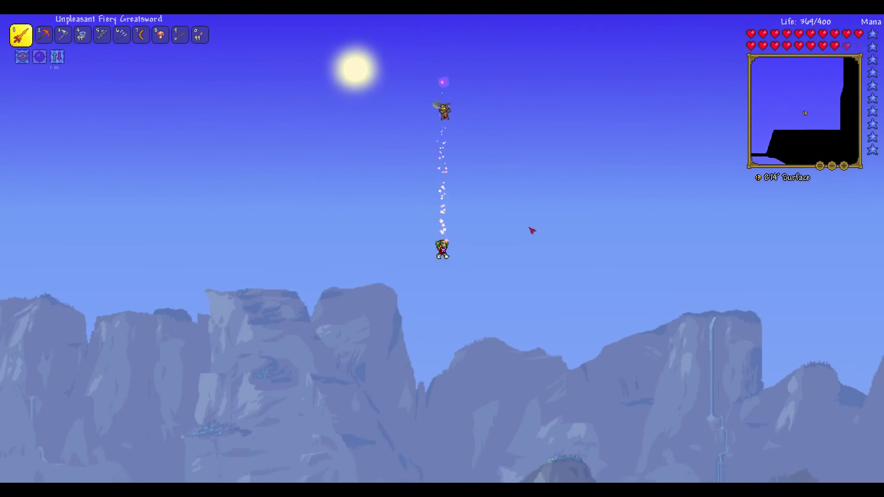
{"action": "key", "text": "w"}
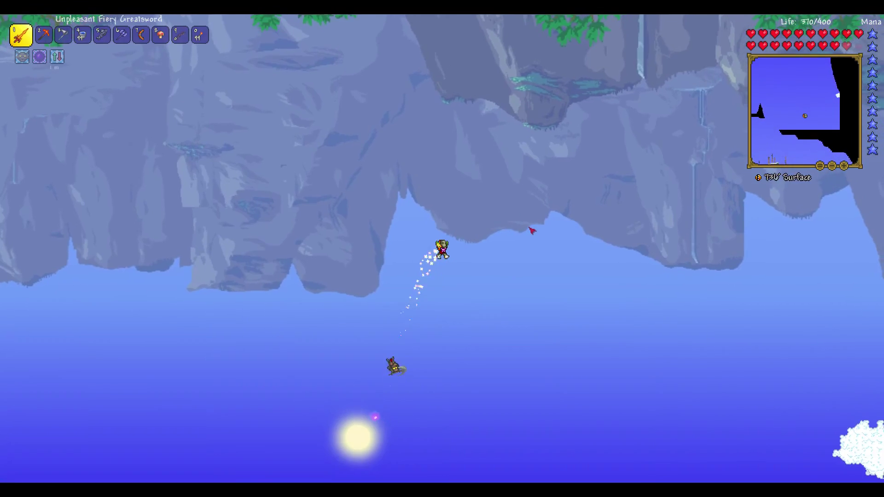
{"action": "key", "text": "w"}
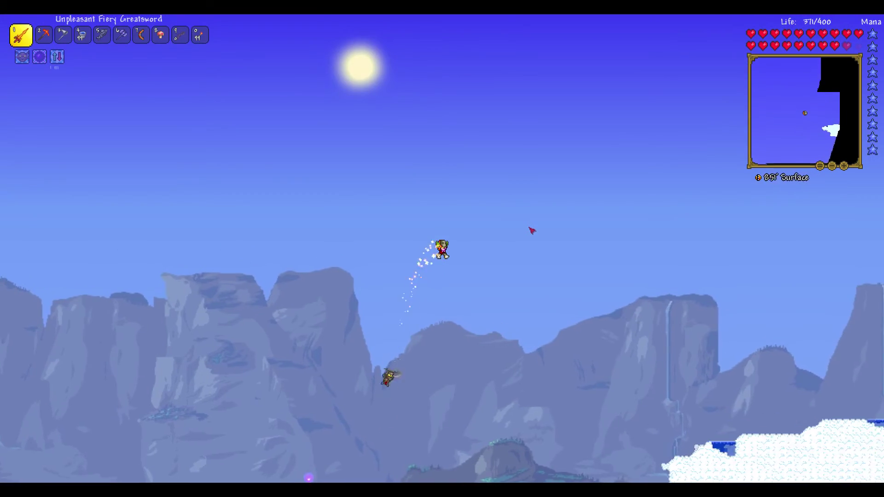
{"action": "key", "text": "w"}
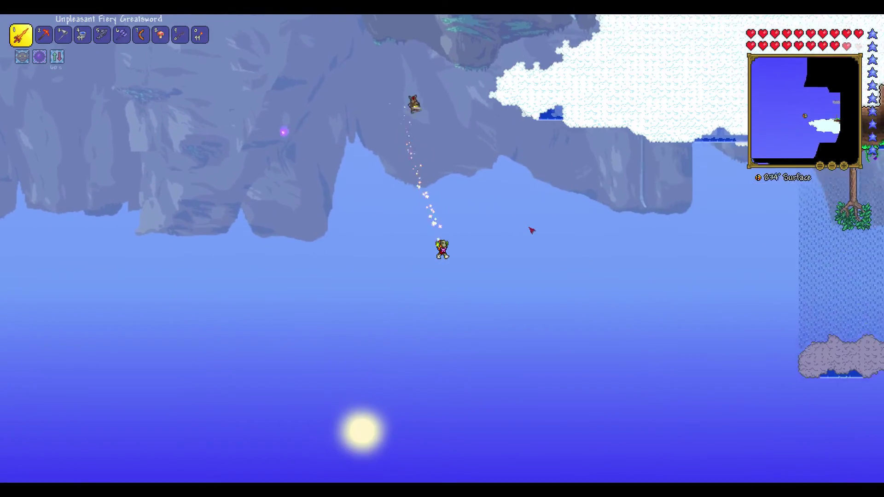
{"action": "key", "text": "w"}
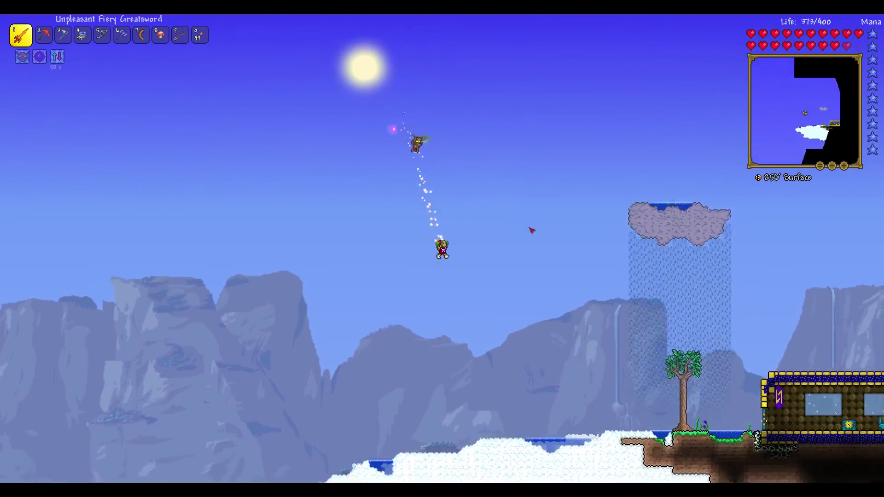
Step: Loot the second Skyware Chest, including the Jagged Lucky Horseshoe, and mine the house furniture
{"action": "key", "text": "d"}
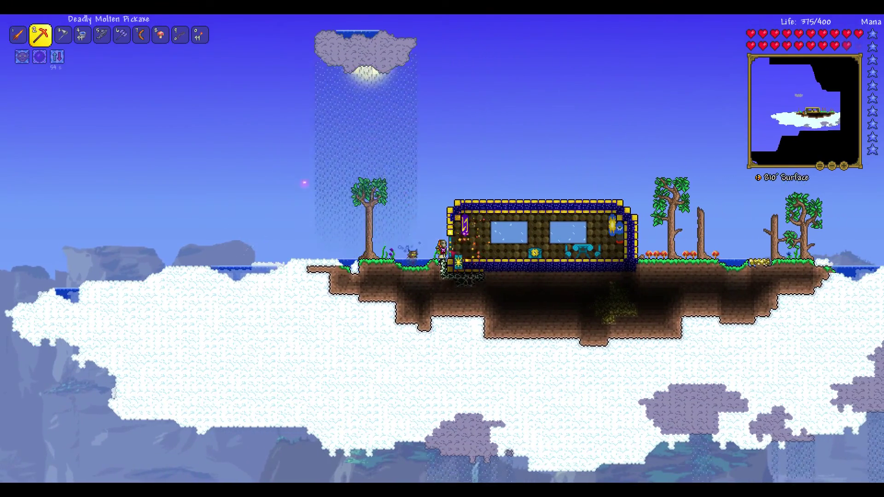
{"action": "right_click", "coordinate": [330, 194]}
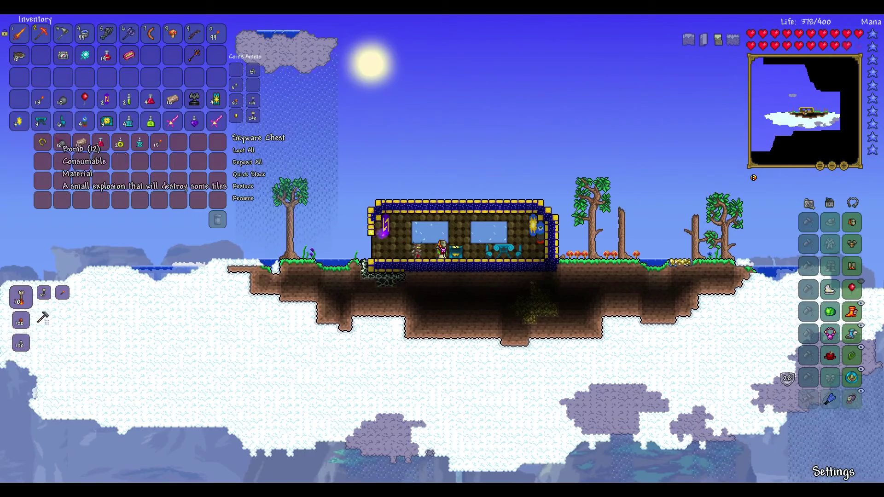
{"action": "key", "text": "Escape"}
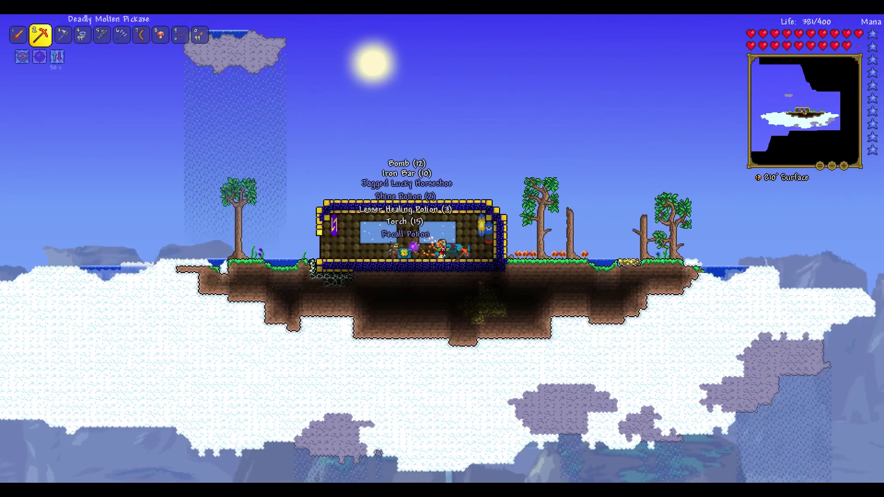
{"action": "key", "text": "d"}
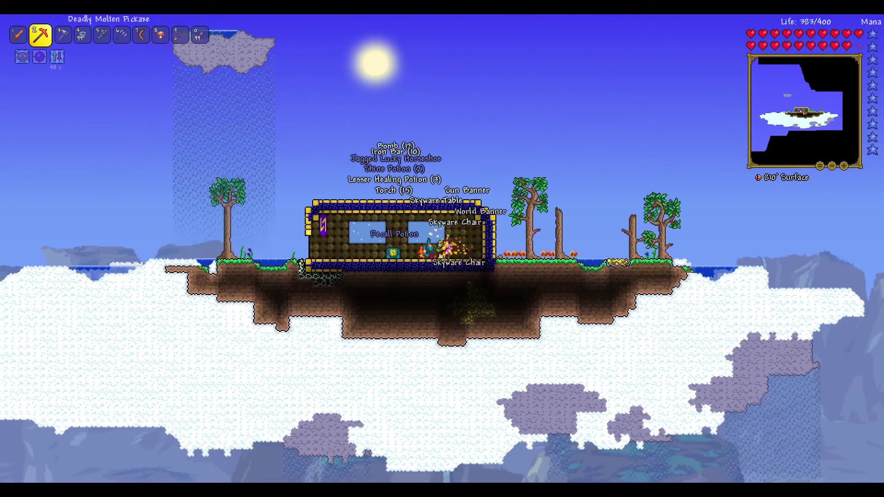
Step: Switch to the greatsword, fly onto the house roof and open the inventory
{"action": "key", "text": "a"}
{"action": "key", "text": "1"}
{"action": "key", "text": "space"}
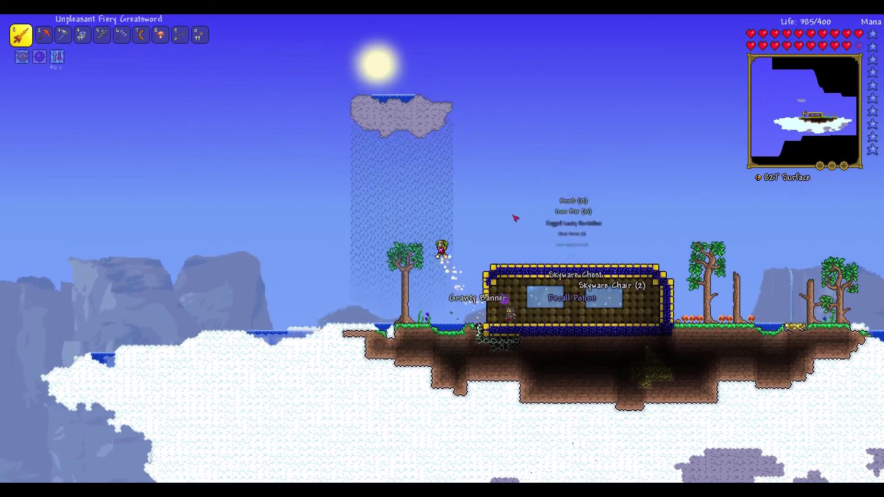
{"action": "left_click", "coordinate": [506, 217]}
{"action": "key", "text": "Escape"}
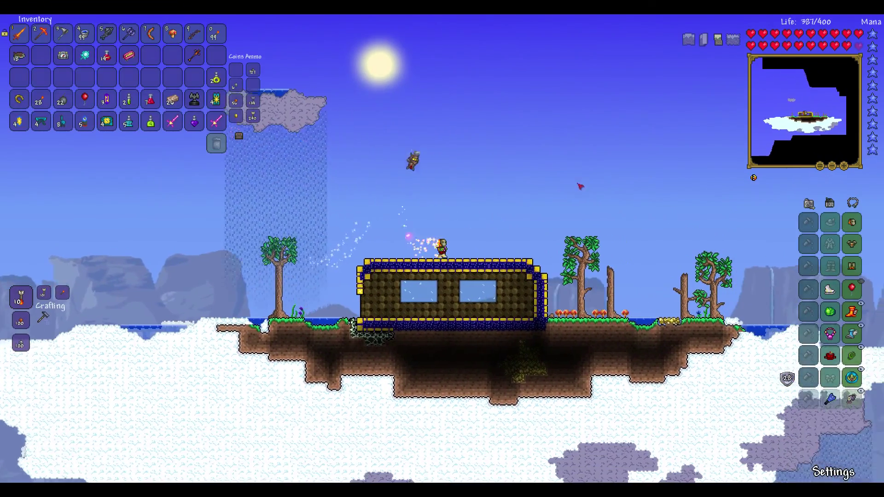